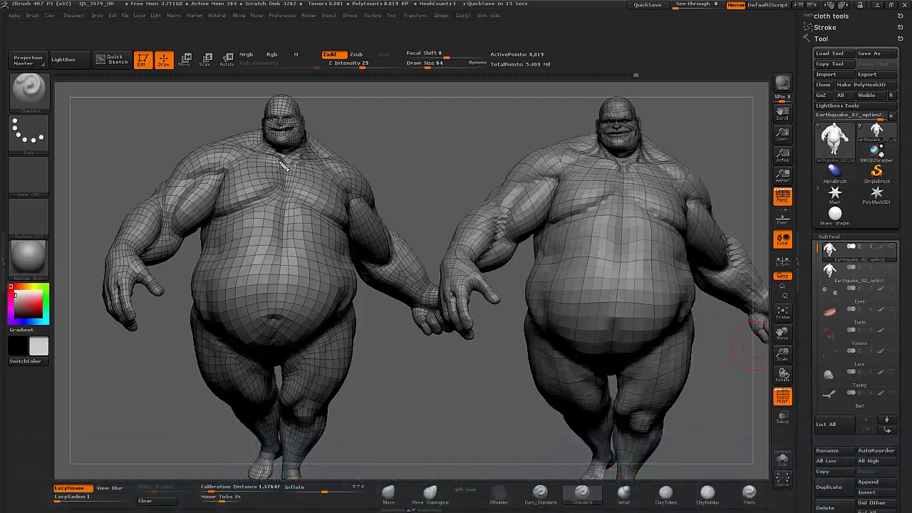
Step: Trace temporary outlines over the front figure's shoulders, upper arm, pectorals and belly midline on the wireframe, and clear them
mouse_move(282, 166)
mouse_down()
mouse_move(276, 194)
mouse_move(230, 227)
mouse_up()
mouse_move(222, 172)
mouse_down()
mouse_move(178, 213)
mouse_move(195, 250)
mouse_up()
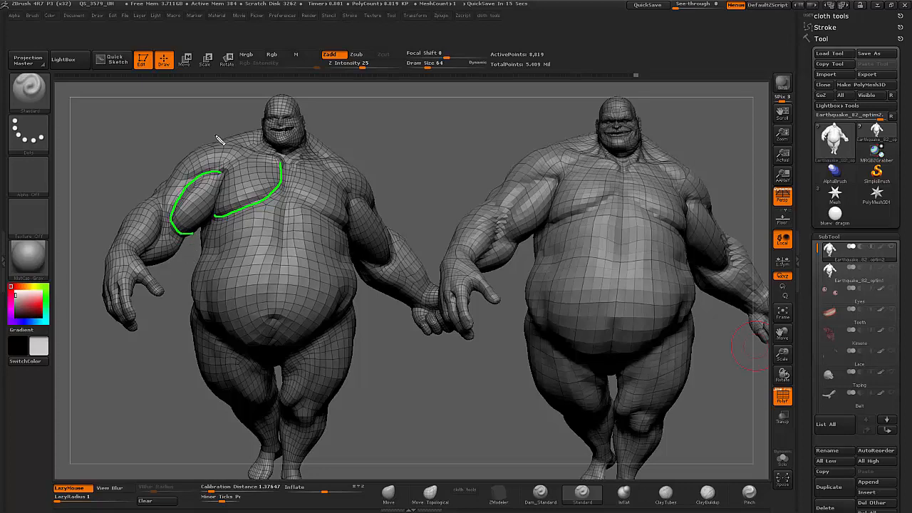
mouse_move(244, 156)
mouse_down()
mouse_move(178, 183)
mouse_move(173, 169)
mouse_move(204, 149)
mouse_move(242, 150)
mouse_move(230, 166)
mouse_up()
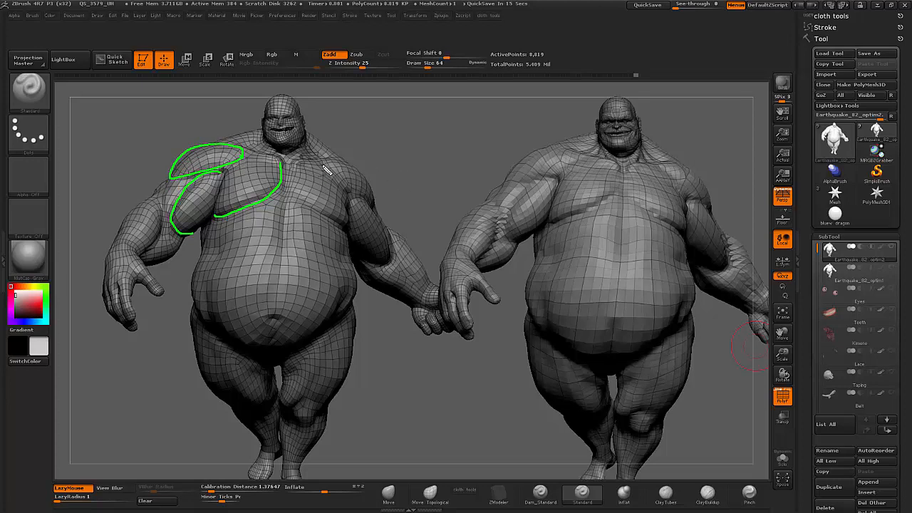
drag(323, 165, 377, 212)
mouse_move(323, 166)
mouse_down()
mouse_move(365, 179)
mouse_move(378, 211)
mouse_up()
mouse_move(285, 169)
mouse_down()
mouse_move(287, 191)
mouse_move(347, 223)
mouse_up()
mouse_move(285, 195)
mouse_down()
mouse_move(282, 301)
mouse_move(273, 319)
mouse_up()
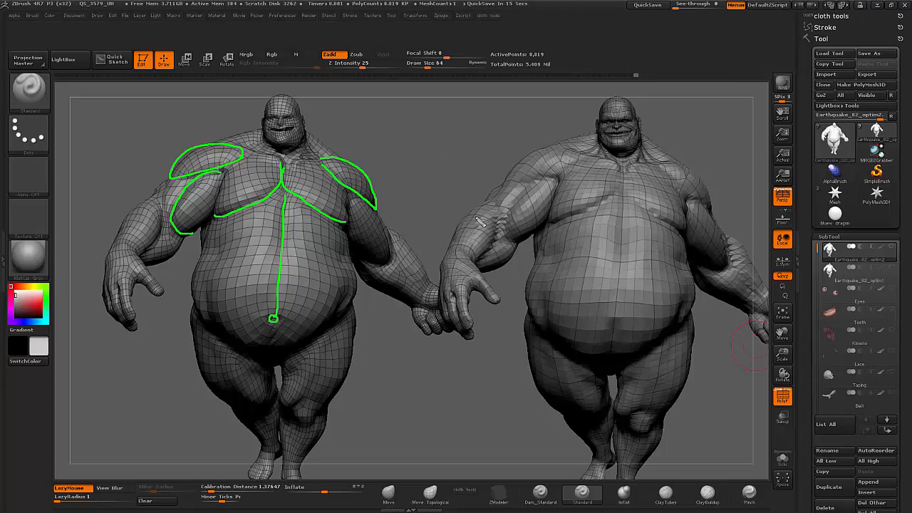
key(Escape)
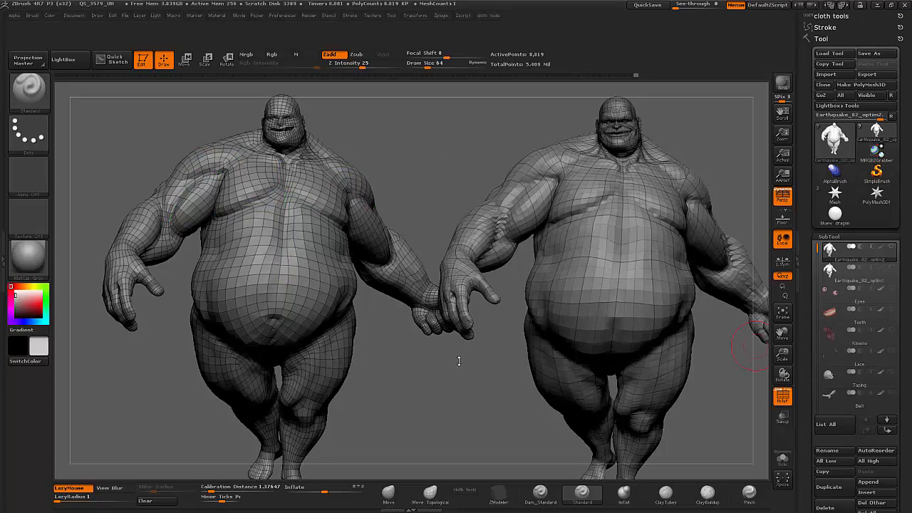
Step: Clear the leftover second figure from the canvas, keeping only the editable body, and reframe it
mouse_move(459, 361)
mouse_down()
mouse_move(474, 364)
mouse_move(459, 362)
mouse_up()
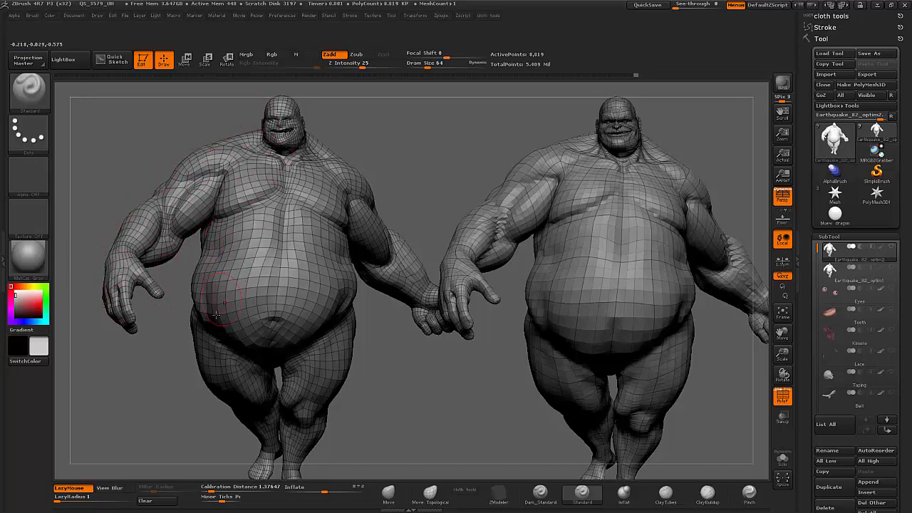
click(155, 502)
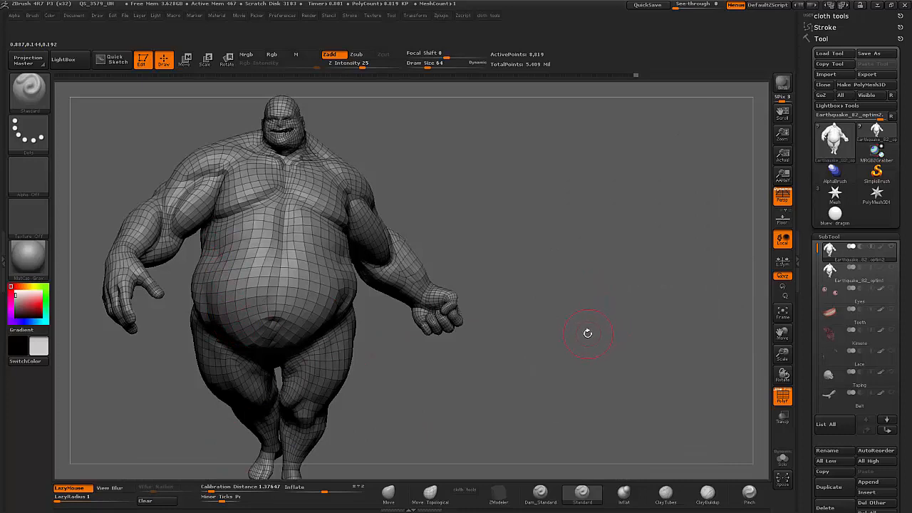
mouse_move(588, 333)
mouse_down()
mouse_move(527, 353)
mouse_move(605, 343)
mouse_move(601, 335)
mouse_up()
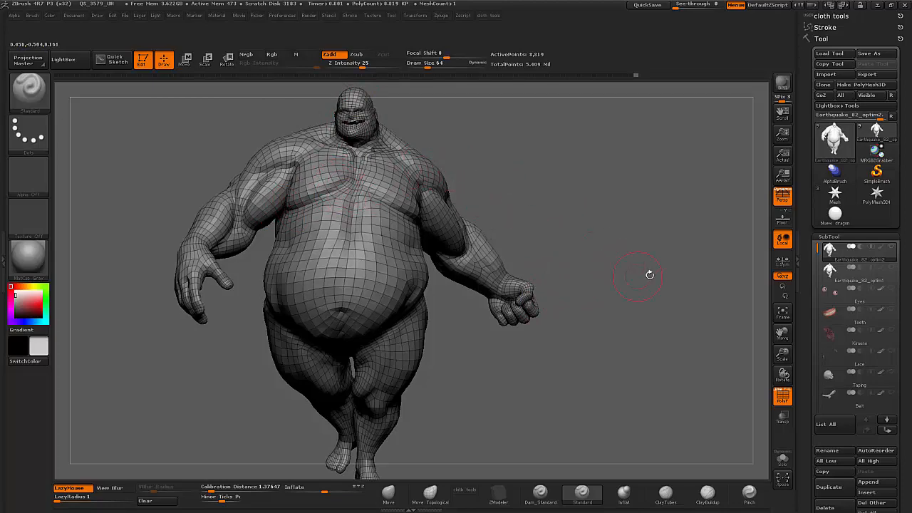
mouse_move(654, 307)
mouse_down()
mouse_move(578, 305)
mouse_move(651, 311)
mouse_move(625, 305)
mouse_up()
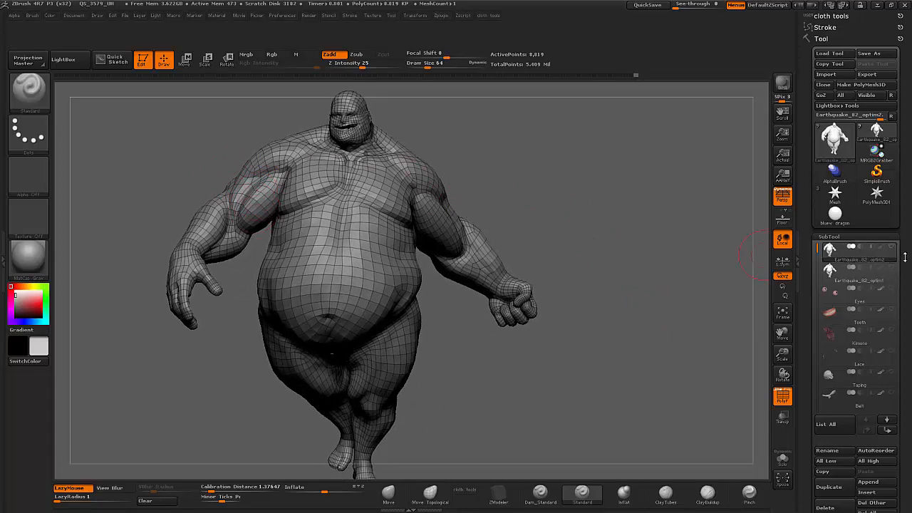
Step: Turn on the Dynamic Subdiv preview for the body mesh and hide its polyframe
drag(905, 258, 909, 158)
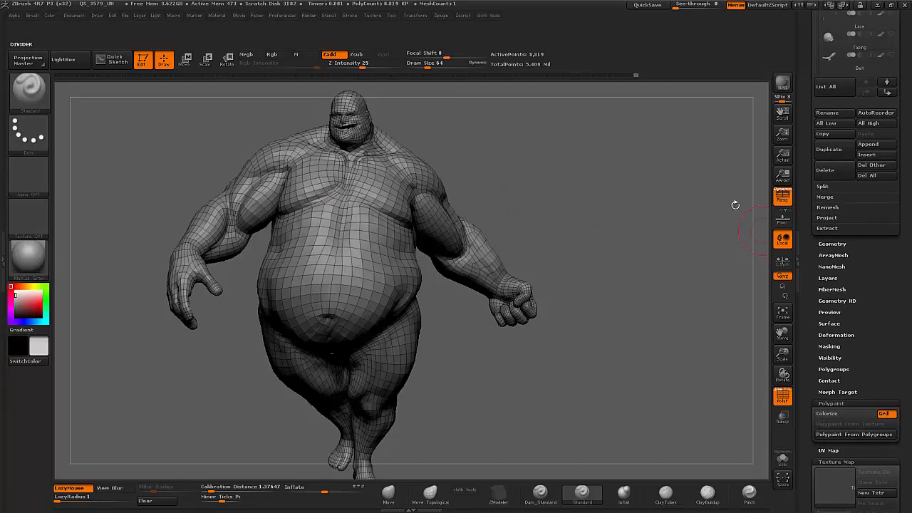
click(833, 244)
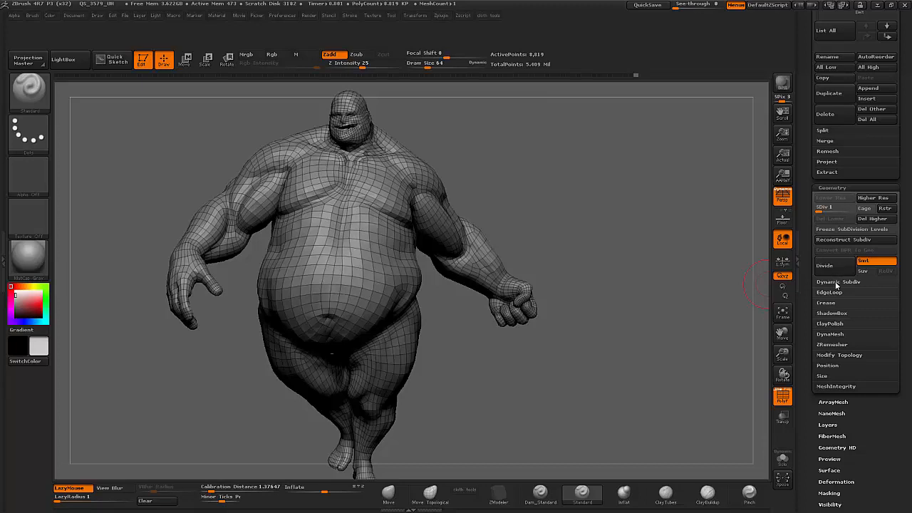
click(837, 283)
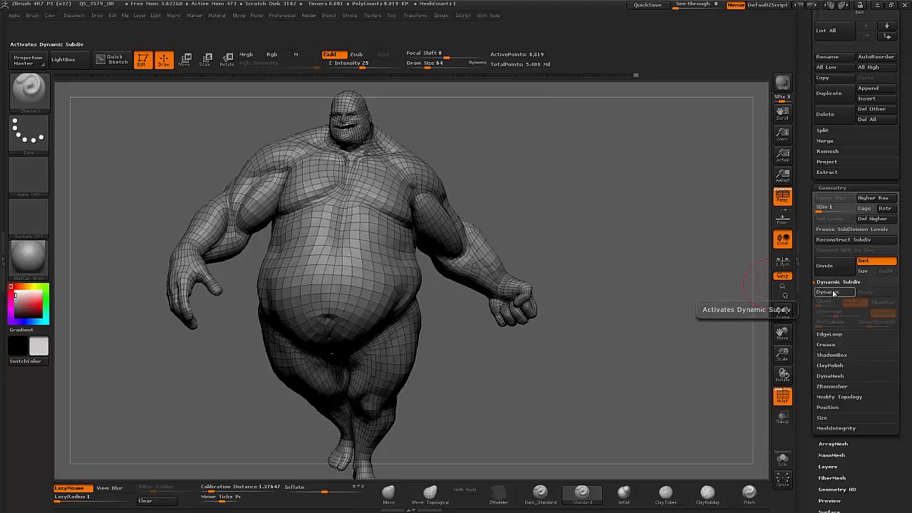
click(834, 293)
click(782, 399)
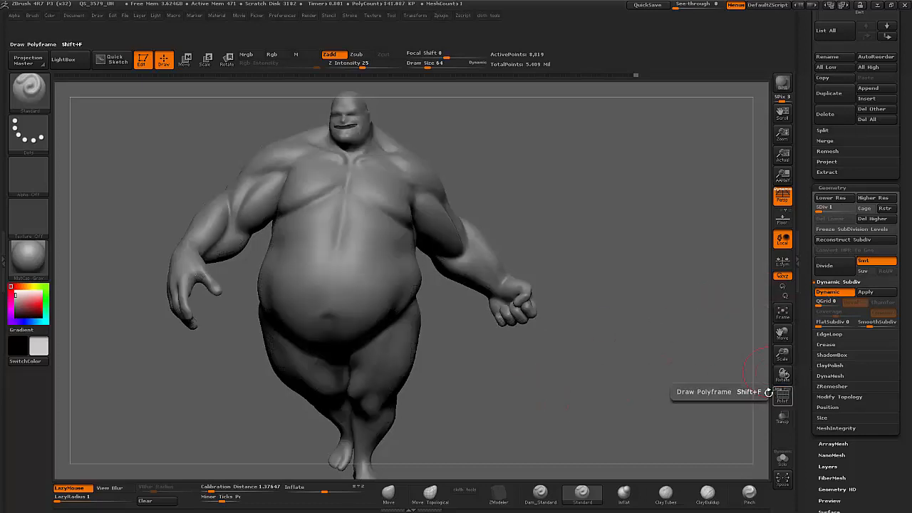
mouse_move(610, 306)
mouse_down()
mouse_move(531, 298)
mouse_move(616, 272)
mouse_up()
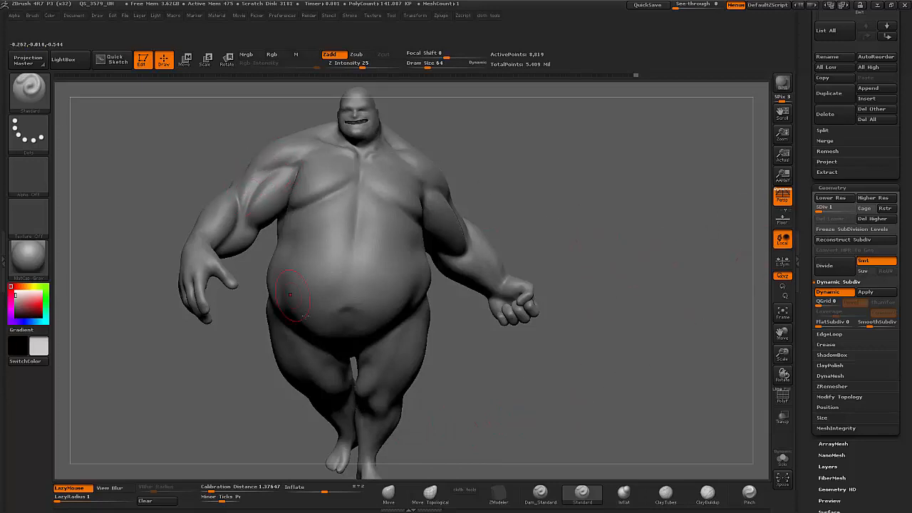
Step: Choose the Move brush and examine the smoothed arms, chest, neck and shoulders up close
click(389, 492)
mouse_move(300, 154)
mouse_down()
mouse_move(261, 182)
mouse_move(275, 196)
mouse_up()
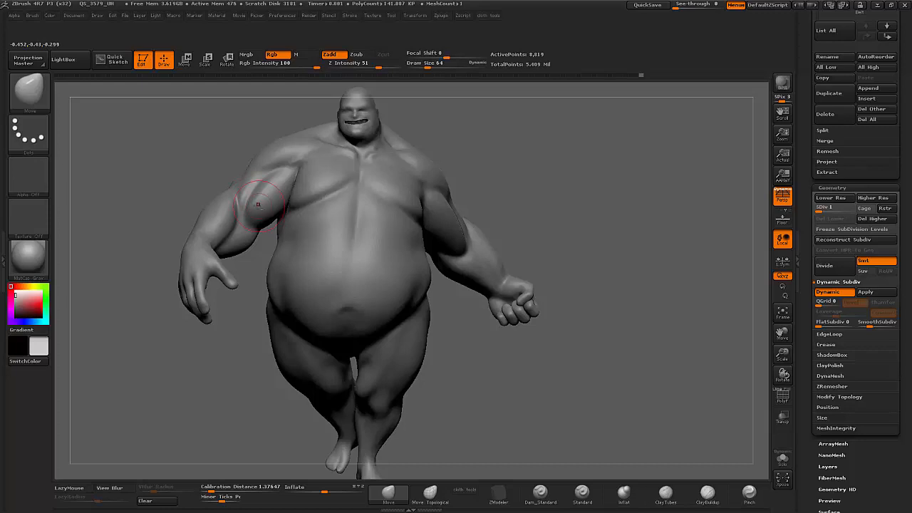
key(shift)
alt+drag(597, 220, 658, 290)
drag(783, 354, 773, 399)
alt+drag(703, 246, 645, 275)
mouse_move(387, 90)
mouse_down()
mouse_move(313, 178)
mouse_move(274, 172)
mouse_up()
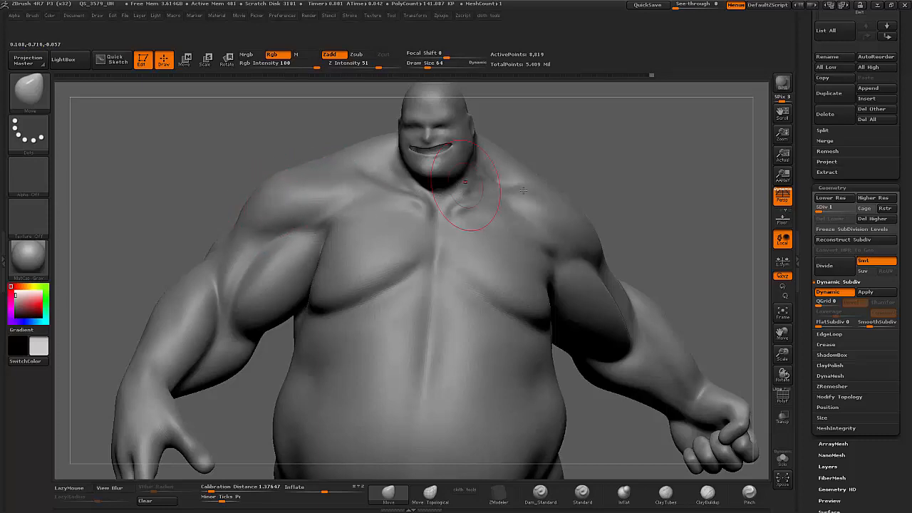
drag(615, 203, 580, 198)
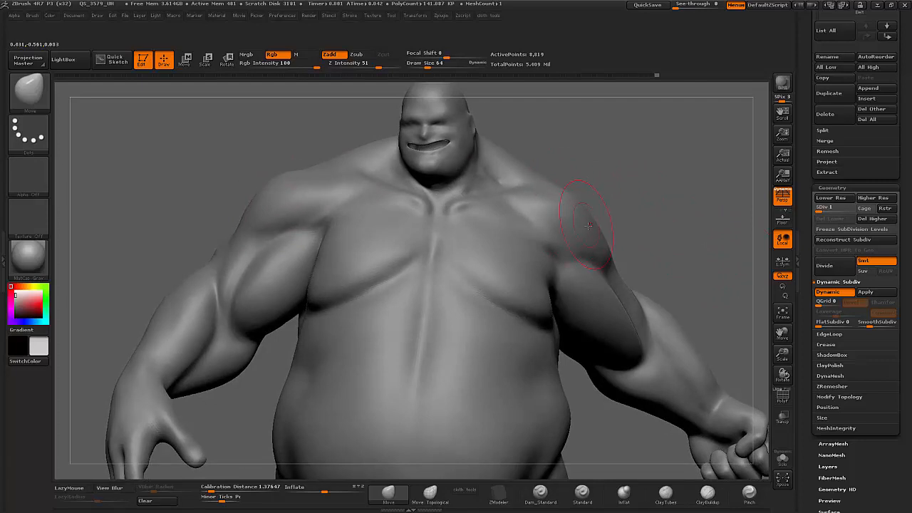
Step: Turn off the Dynamic Subdiv preview to show the raw low-resolution body mesh
drag(783, 353, 734, 310)
mouse_move(685, 276)
mouse_down()
mouse_move(542, 272)
mouse_move(684, 273)
mouse_up()
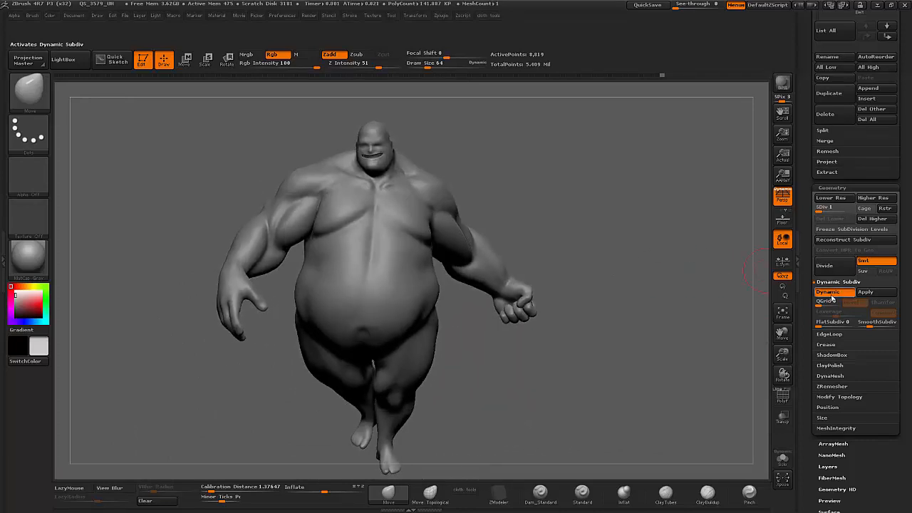
click(827, 293)
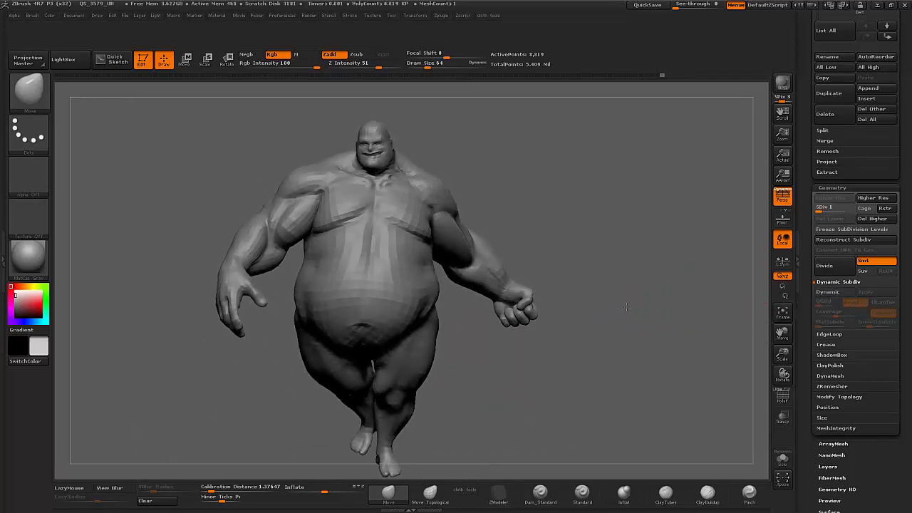
drag(783, 354, 693, 313)
alt+drag(590, 243, 612, 258)
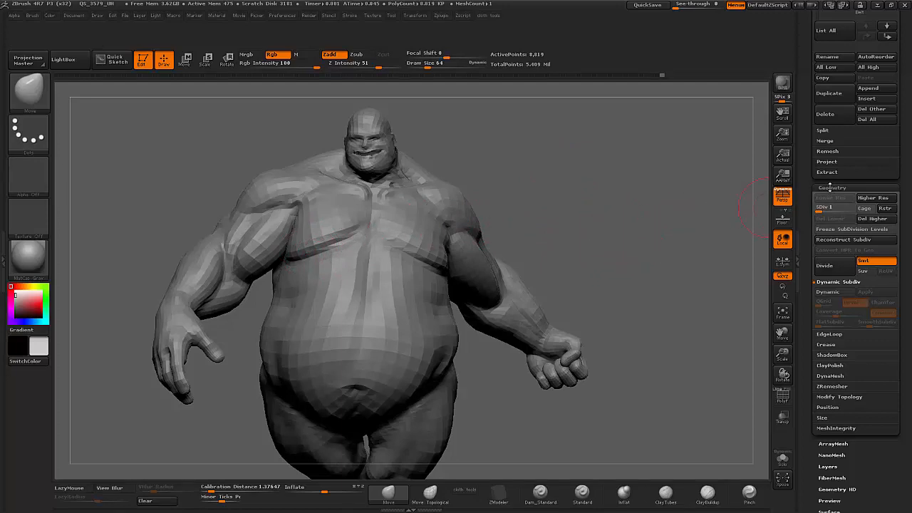
Step: Delete the body's existing morph target and store a new one from the mesh at subdivision level 1
click(830, 188)
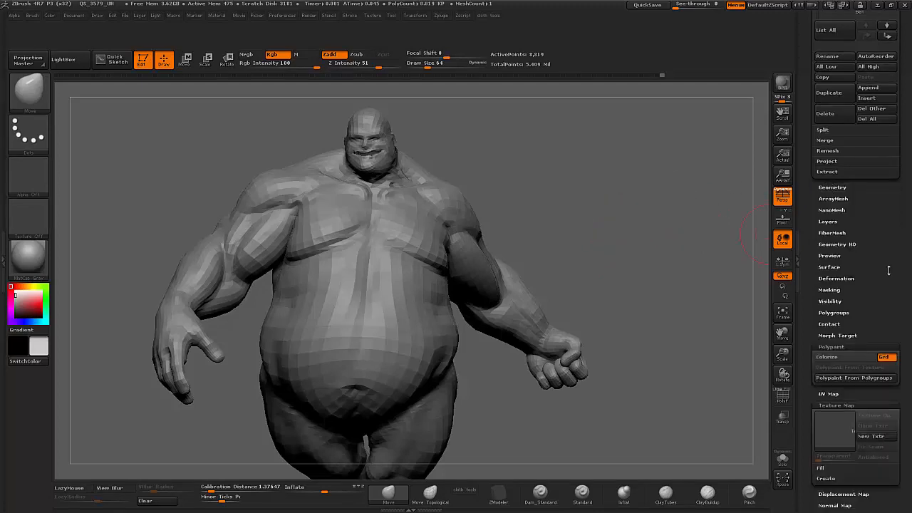
scroll(889, 270, down, 4)
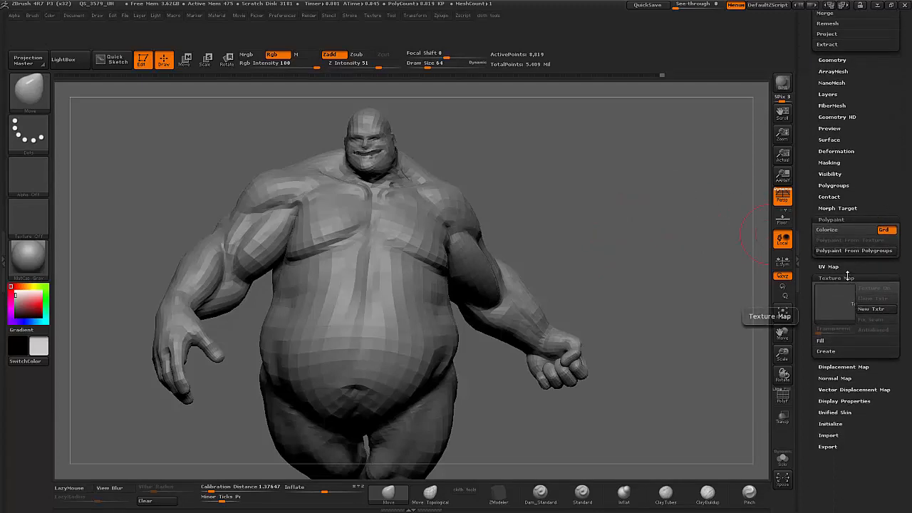
click(847, 277)
click(832, 219)
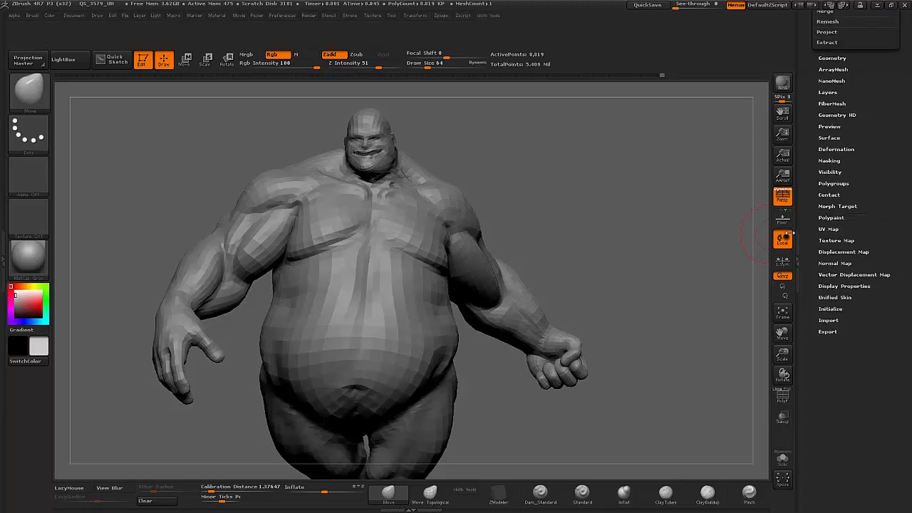
click(839, 206)
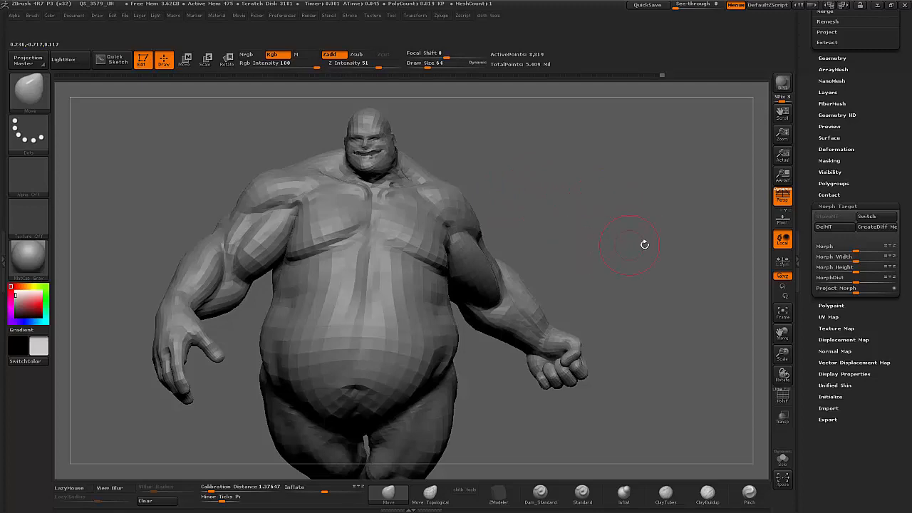
click(867, 216)
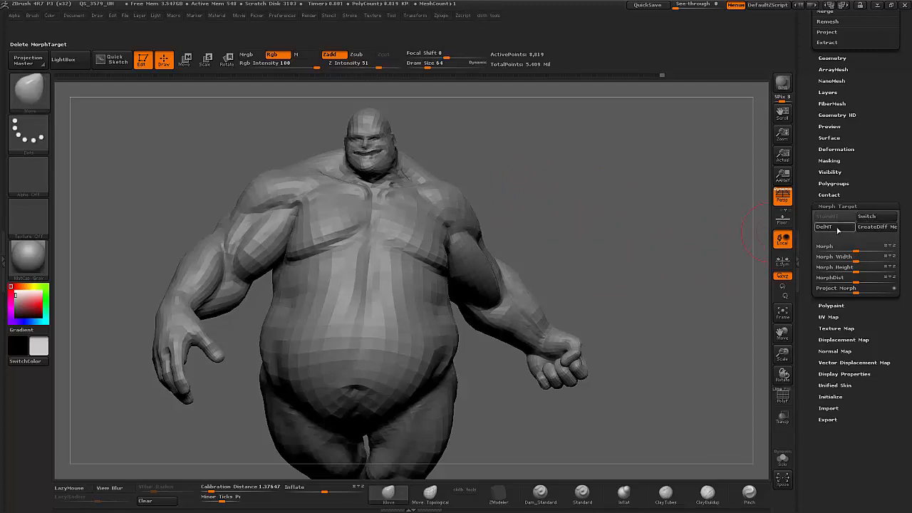
click(838, 228)
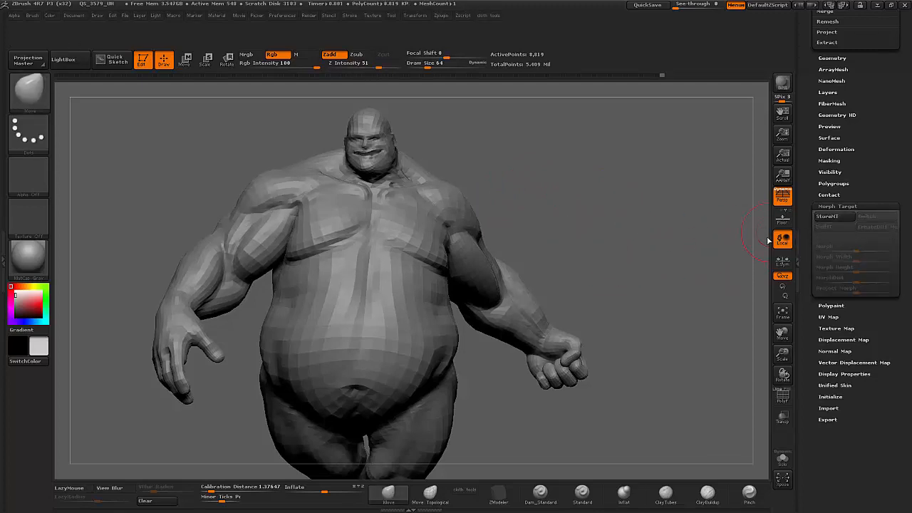
click(838, 218)
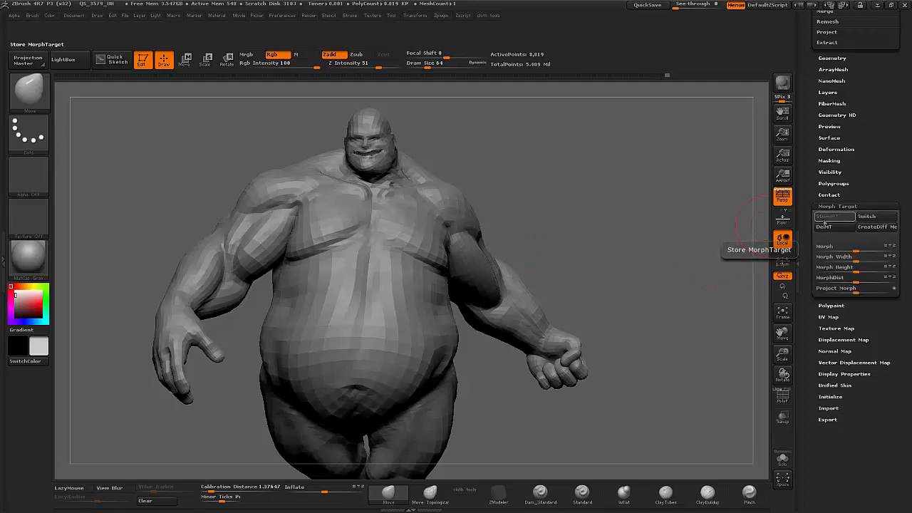
click(837, 206)
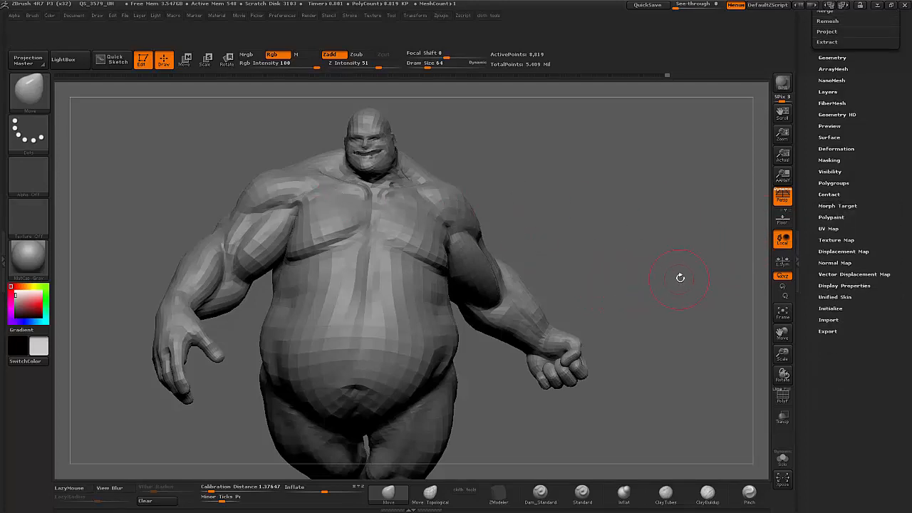
Step: Raise the body mesh from its lowest resolution to subdivision level 4
drag(881, 187, 881, 265)
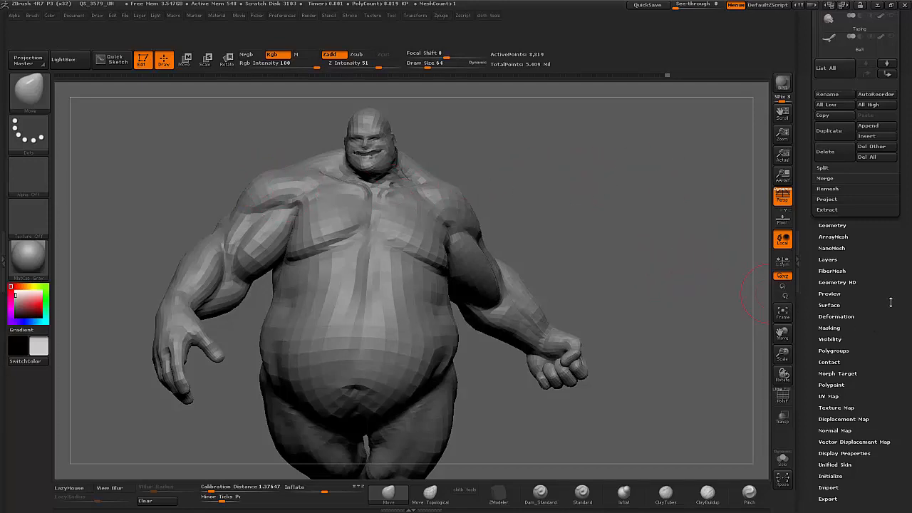
drag(892, 300, 897, 323)
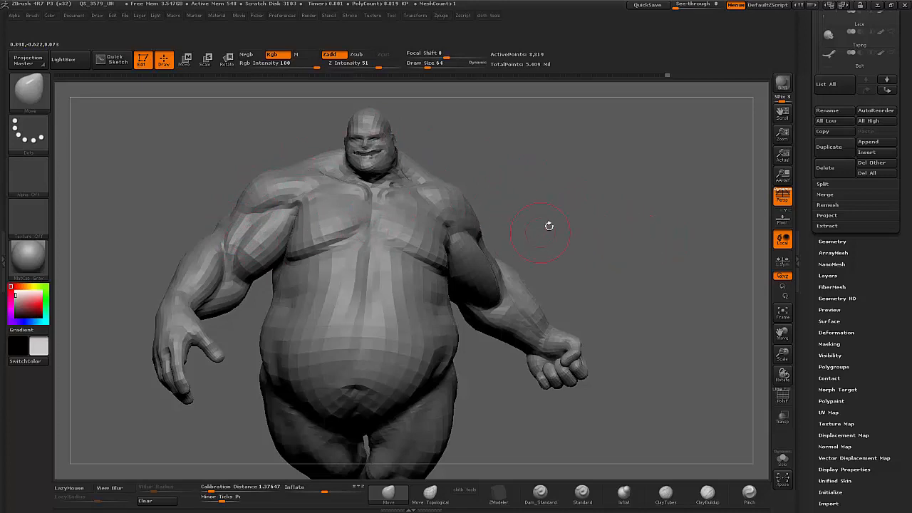
key(ctrl)
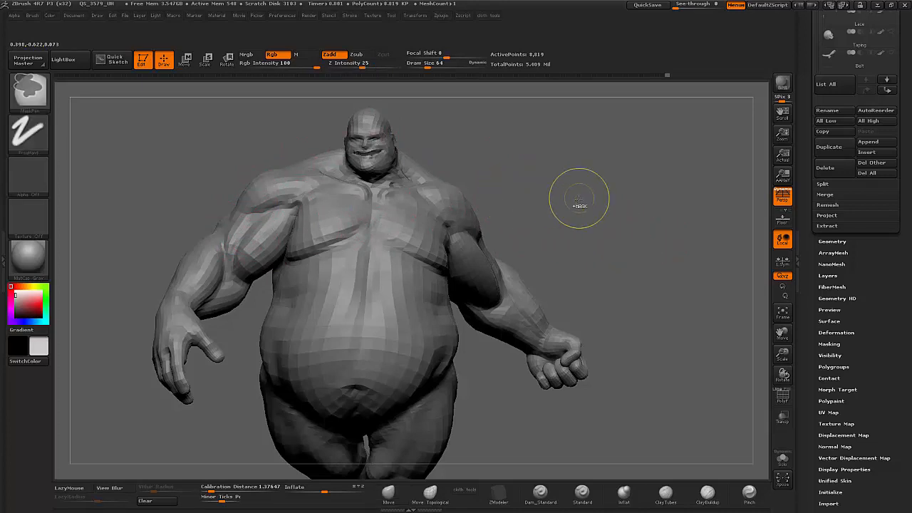
key(ctrl+d)
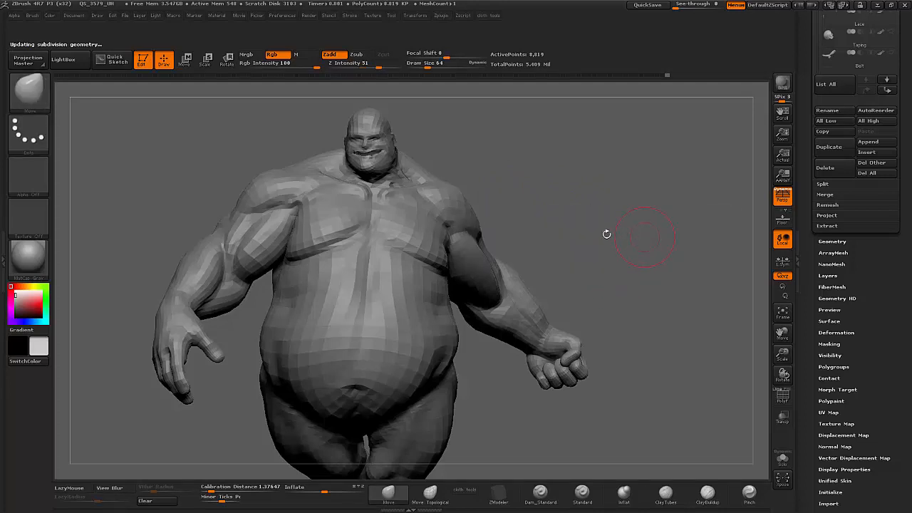
key(d)
key(d)
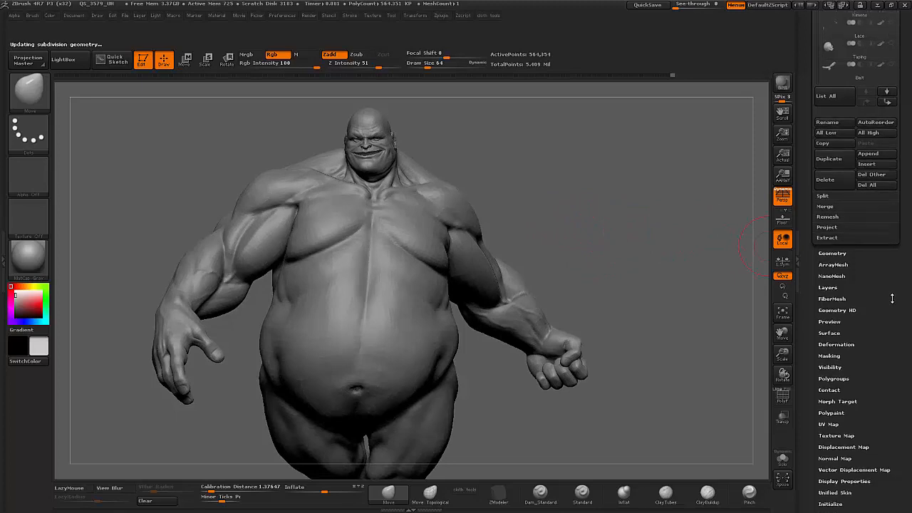
Step: Bring the body mesh to its highest existing resolution and divide it to add subdivision level 6
click(829, 251)
key(d)
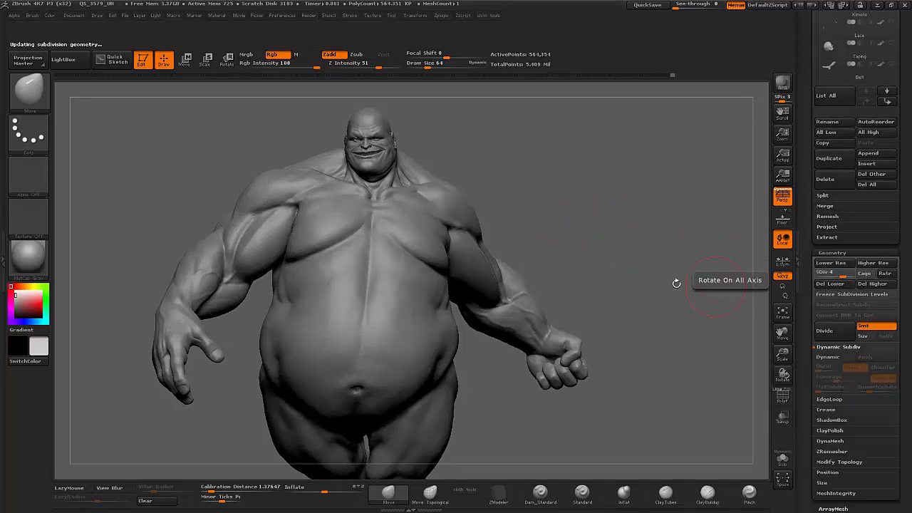
key(ctrl)
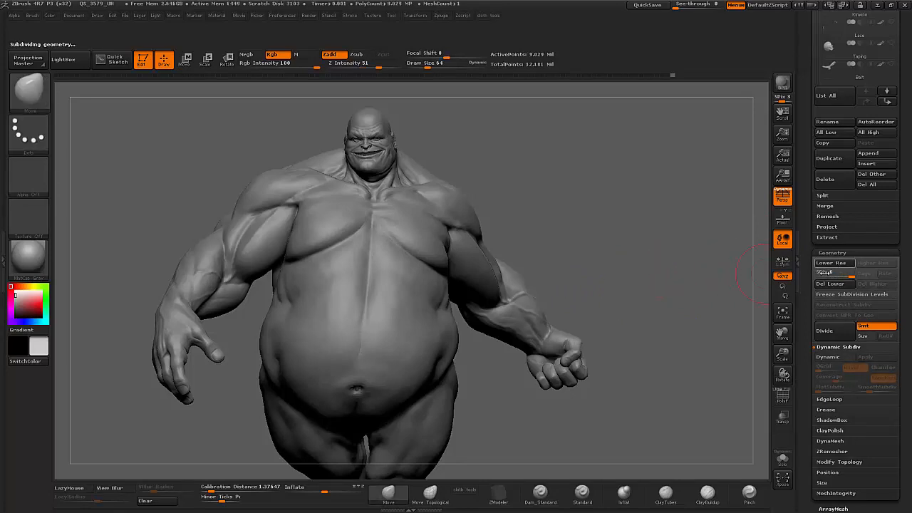
scroll(900, 273, up, 5)
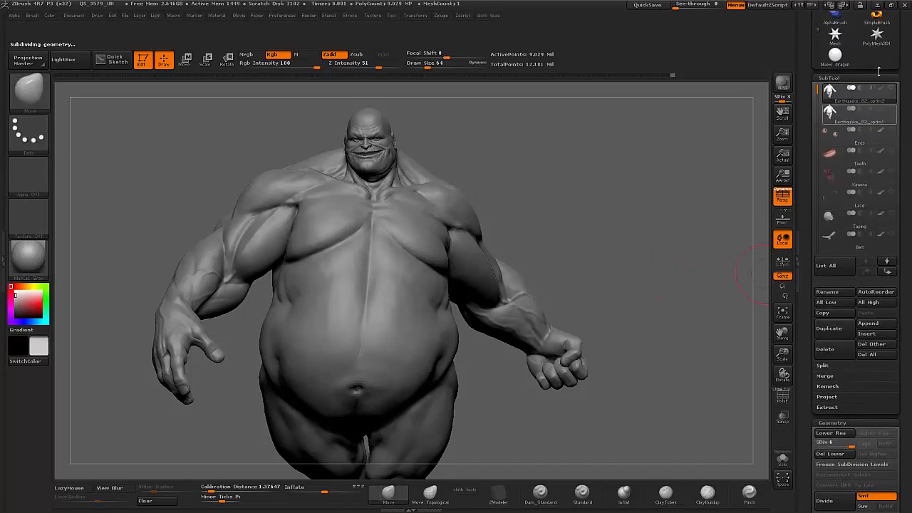
Step: Examine the head, face and shoulders of the body at its highest subdivision level from several distances and angles
mouse_move(842, 98)
drag(783, 354, 703, 342)
alt+drag(573, 224, 604, 282)
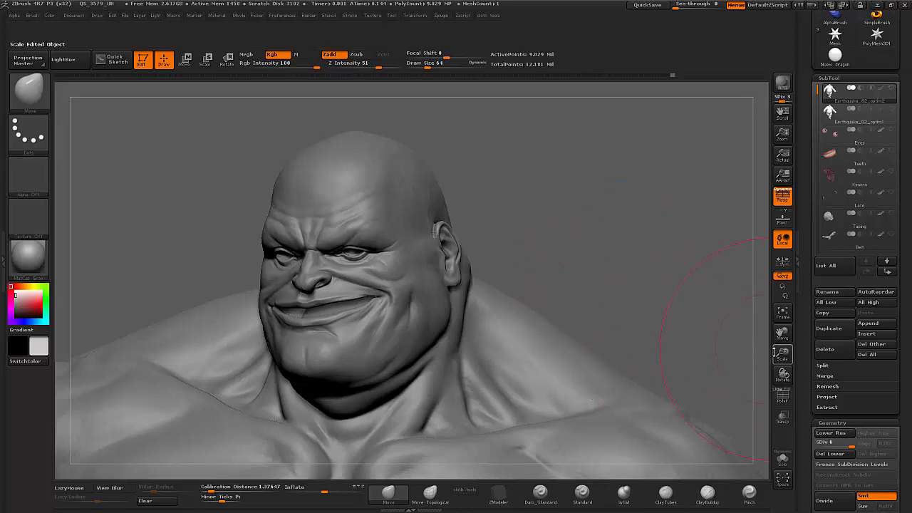
drag(783, 354, 793, 369)
mouse_move(599, 210)
alt+mouse_down()
mouse_move(674, 296)
mouse_move(525, 144)
mouse_move(554, 157)
mouse_move(528, 162)
alt+mouse_up()
key(space)
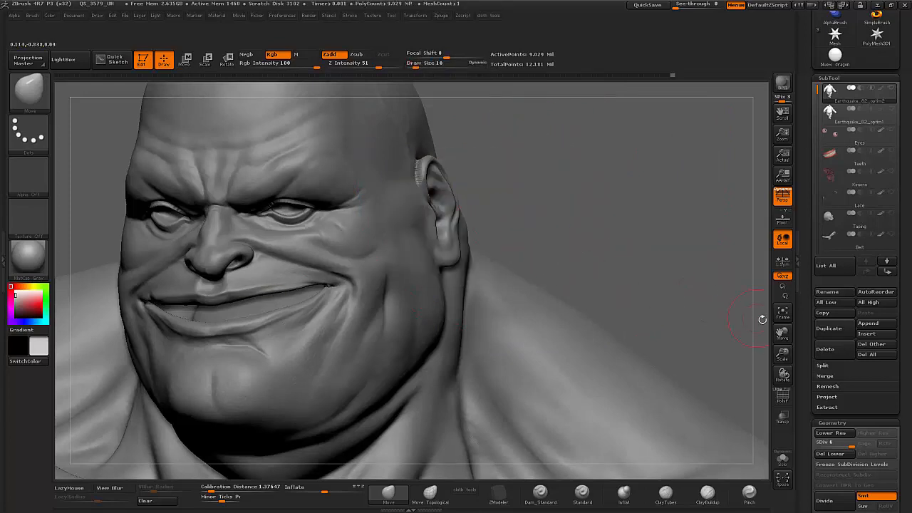
drag(783, 354, 773, 338)
alt+drag(689, 335, 579, 184)
drag(808, 467, 808, 245)
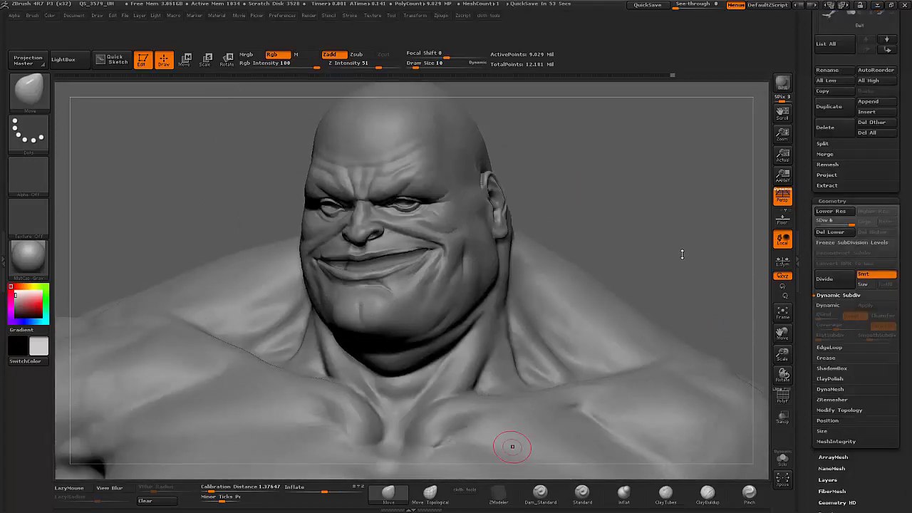
drag(682, 254, 673, 251)
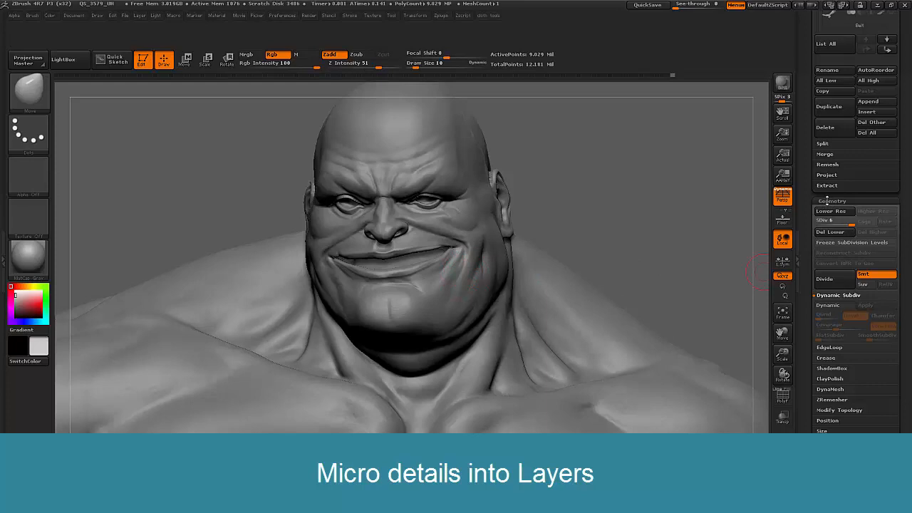
Step: Make the upper sculpt layer visible on the body and inspect its skin detail around the face, neck and shoulder
click(829, 200)
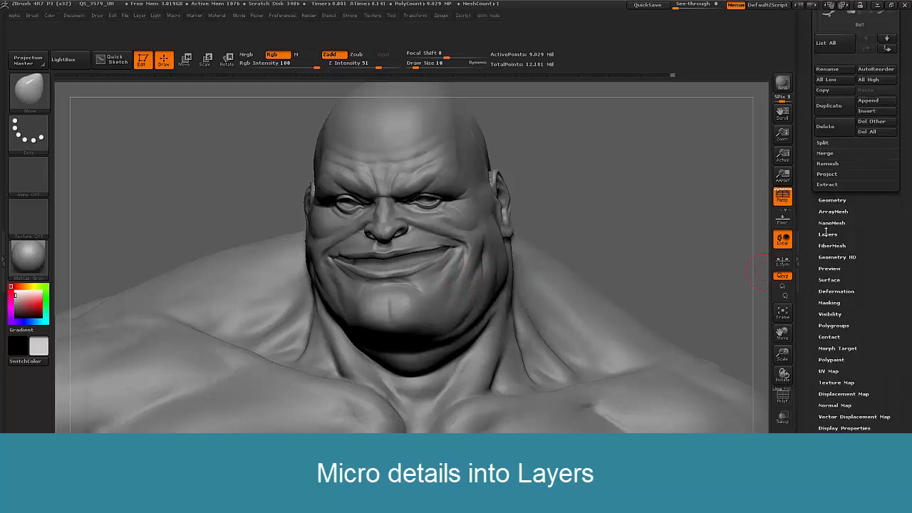
click(828, 232)
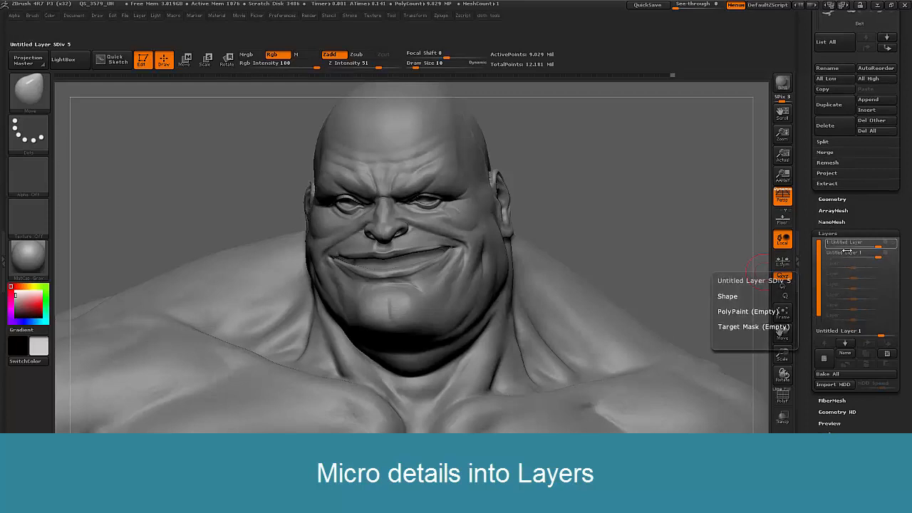
click(894, 244)
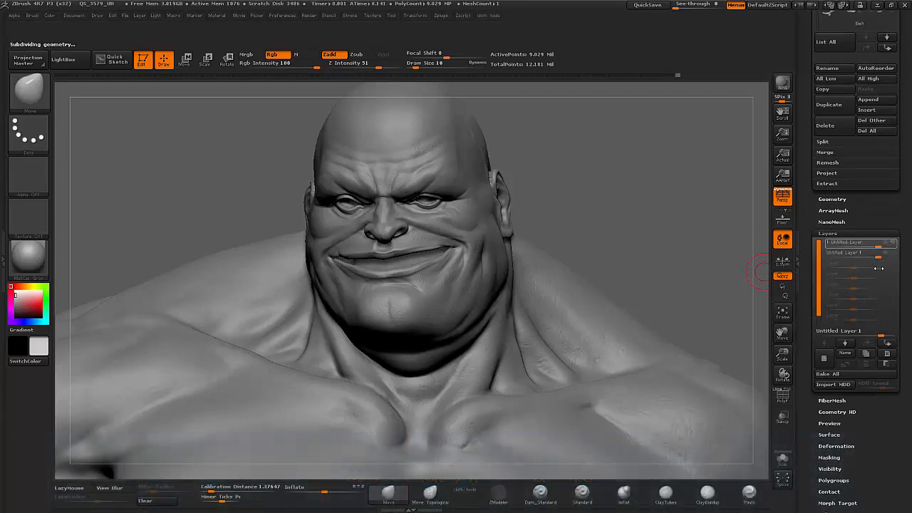
drag(713, 266, 675, 237)
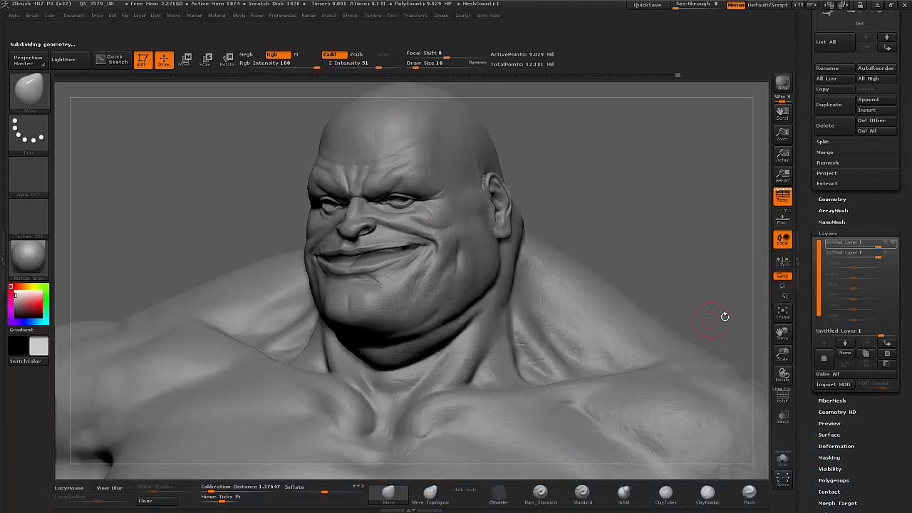
drag(782, 353, 743, 326)
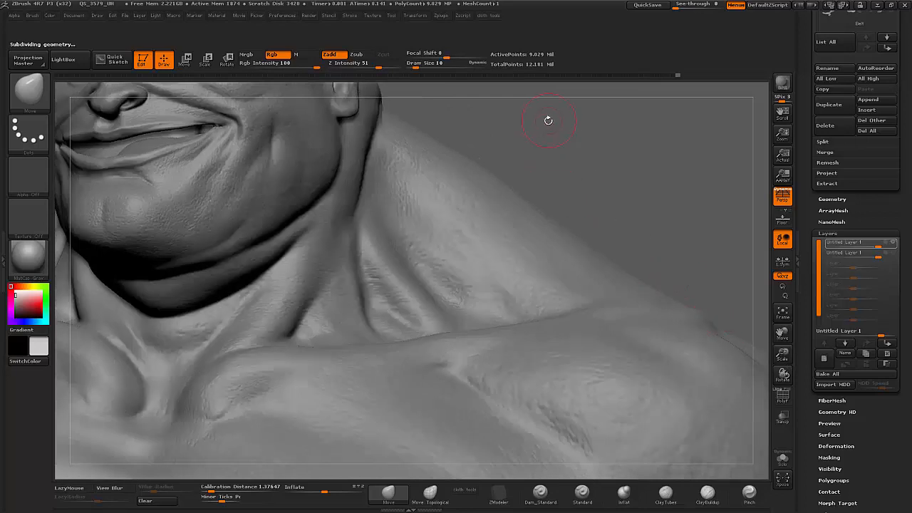
alt+drag(539, 155, 685, 339)
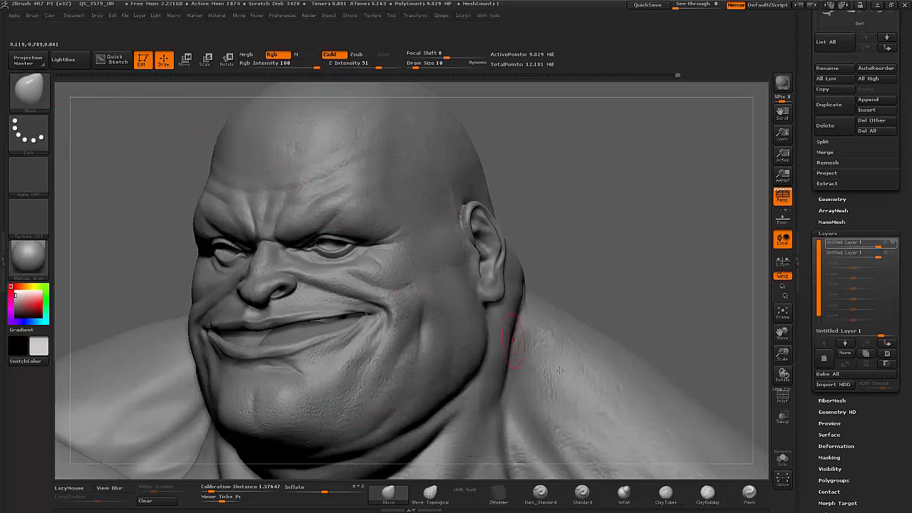
Step: Set up the Standard brush with the Spray stroke and Alpha 07 for skin detailing
click(582, 493)
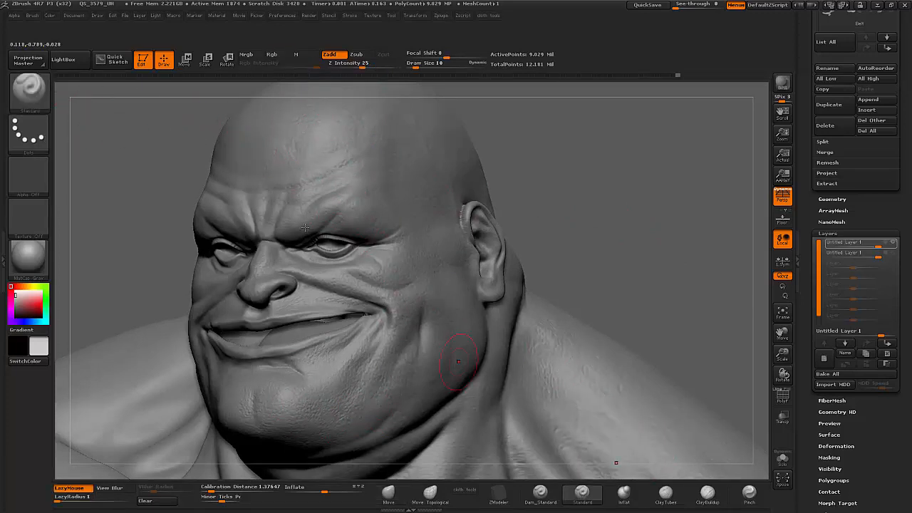
click(32, 16)
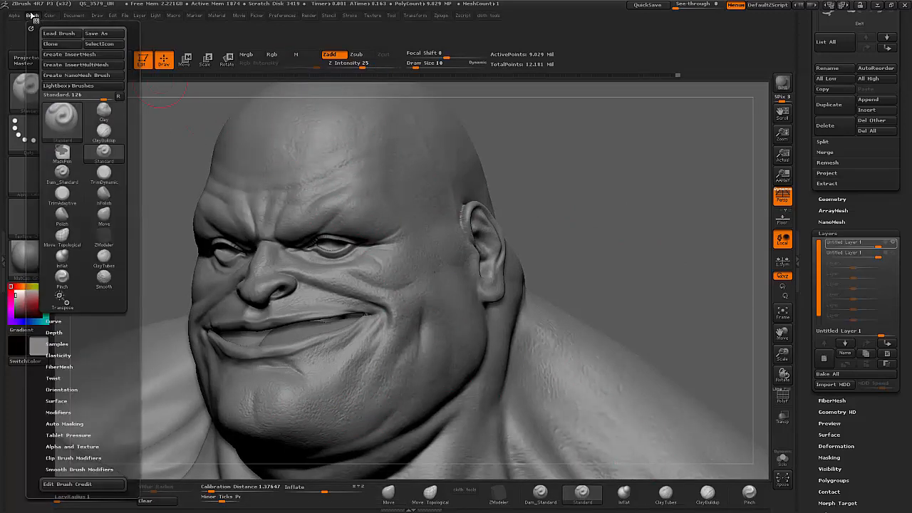
click(27, 87)
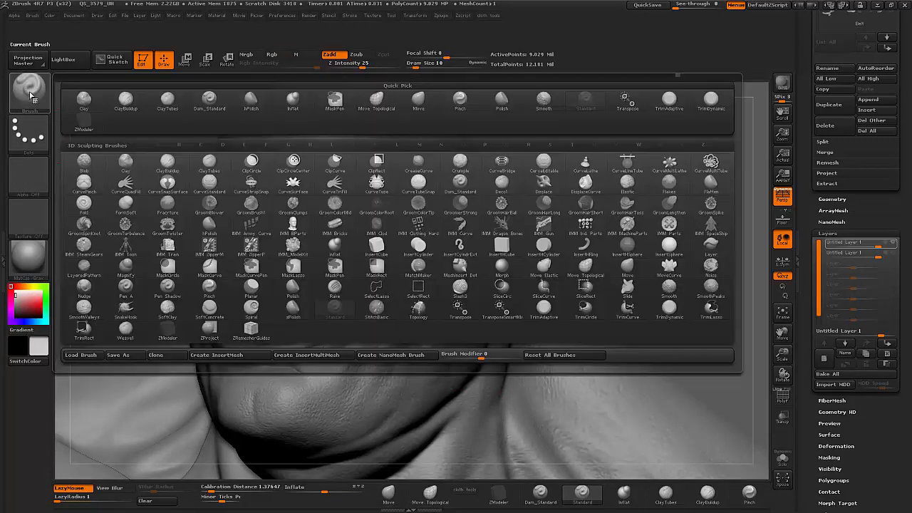
click(31, 138)
click(251, 142)
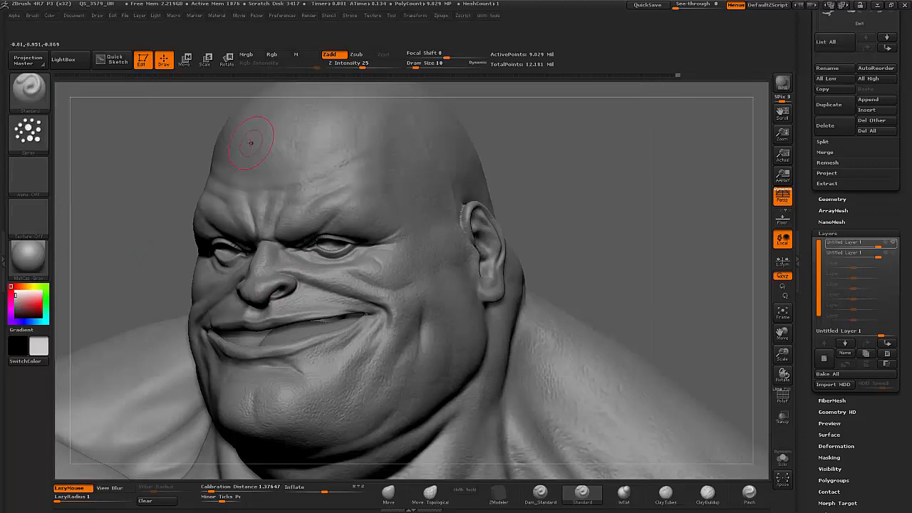
click(30, 175)
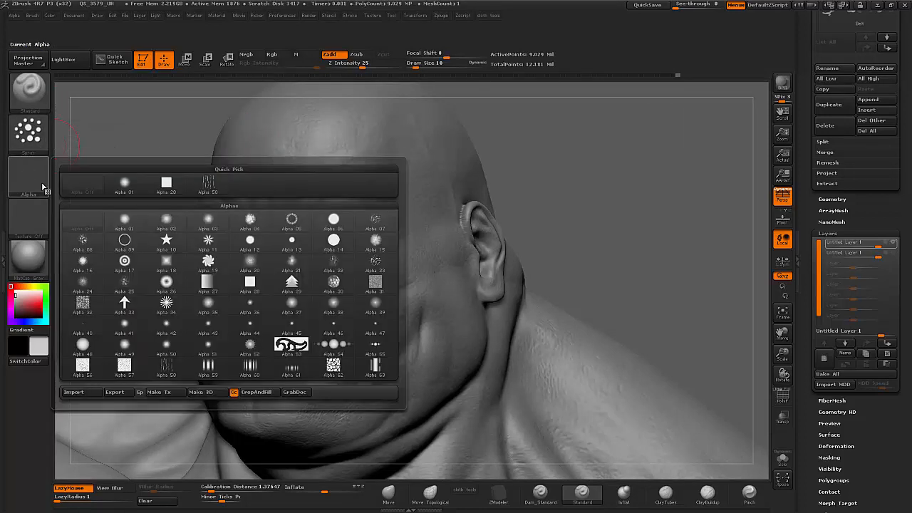
click(376, 221)
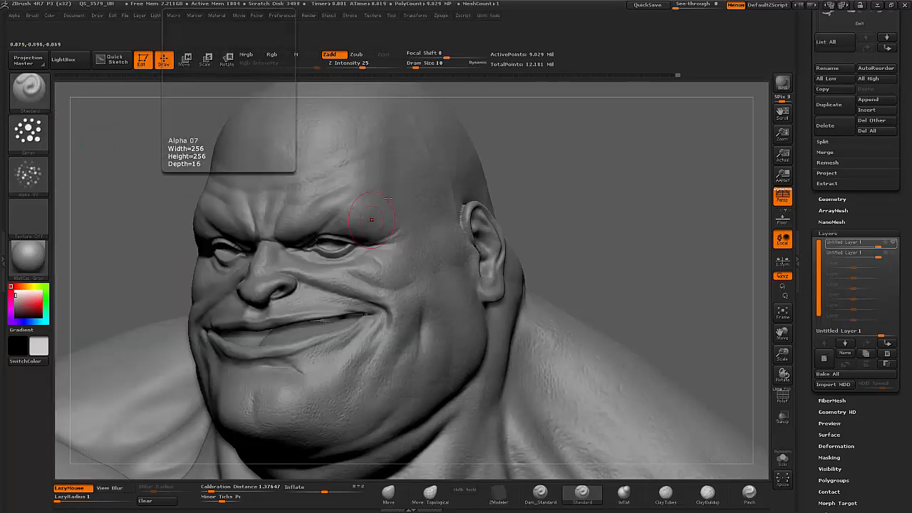
click(329, 146)
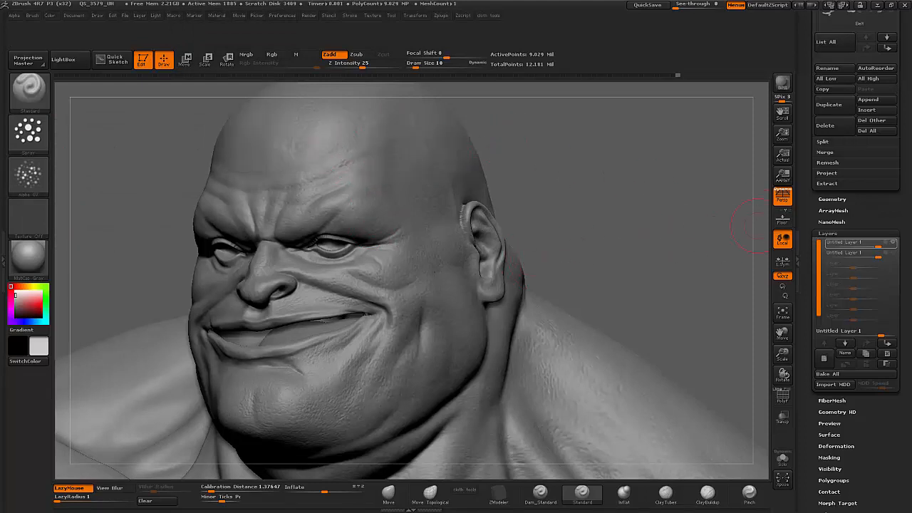
Step: Put the upper sculpt layer into record mode and turn off the polypaint display on the body
mouse_move(886, 246)
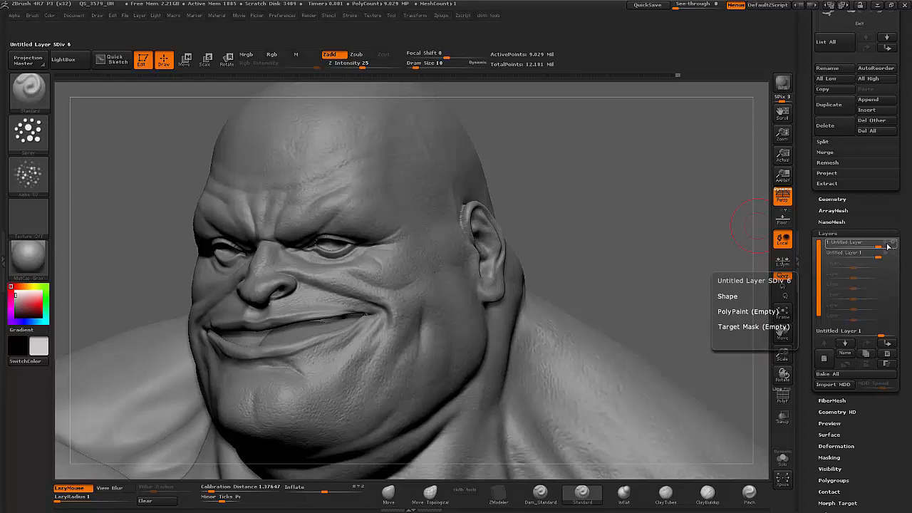
click(892, 244)
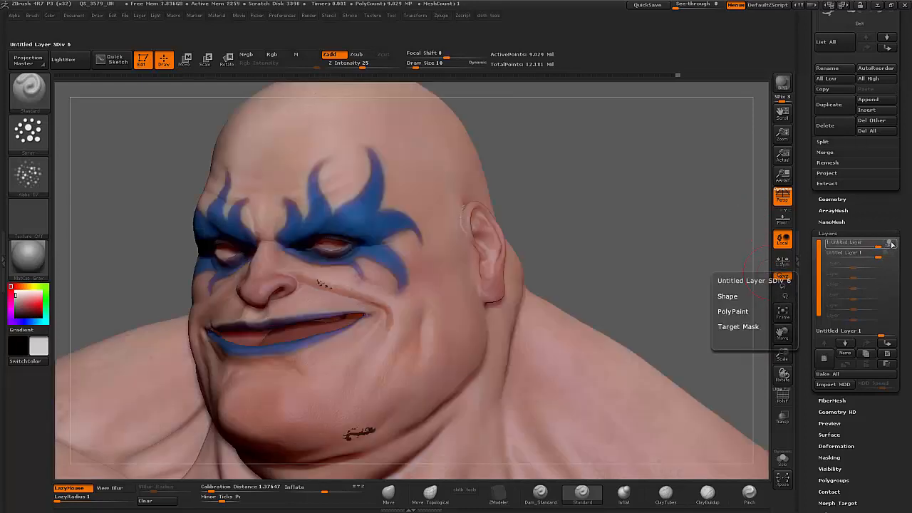
scroll(892, 243, down, 5)
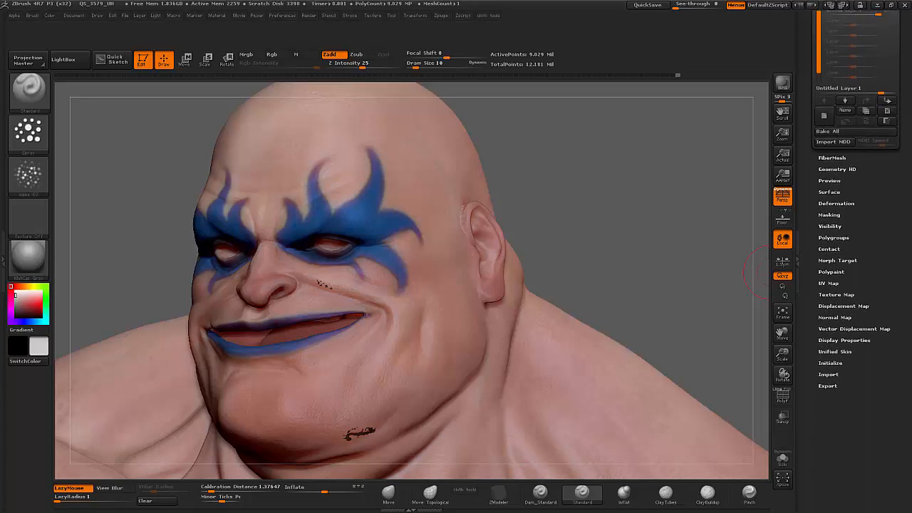
drag(883, 211, 883, 222)
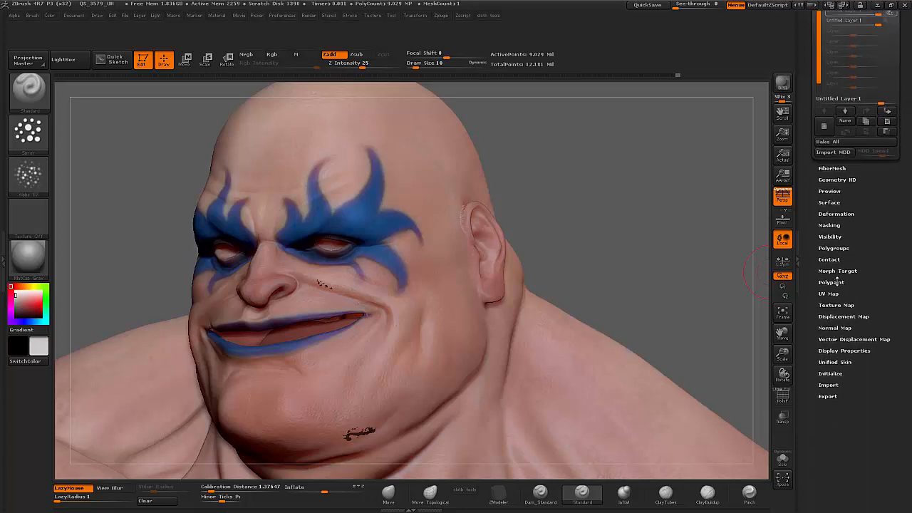
click(837, 281)
click(827, 293)
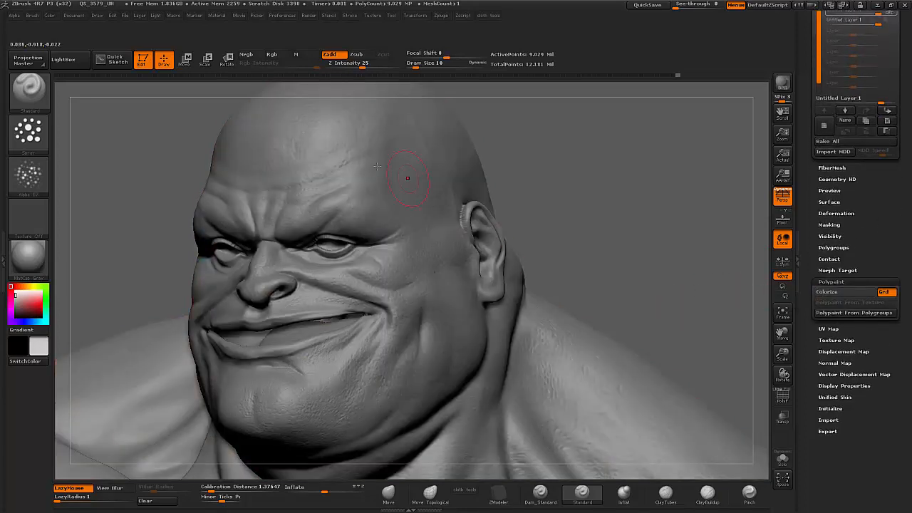
Step: Test the pore spray on the forehead, undo it, and respray the skin texture with Z Intensity 11
drag(301, 152, 326, 172)
click(349, 65)
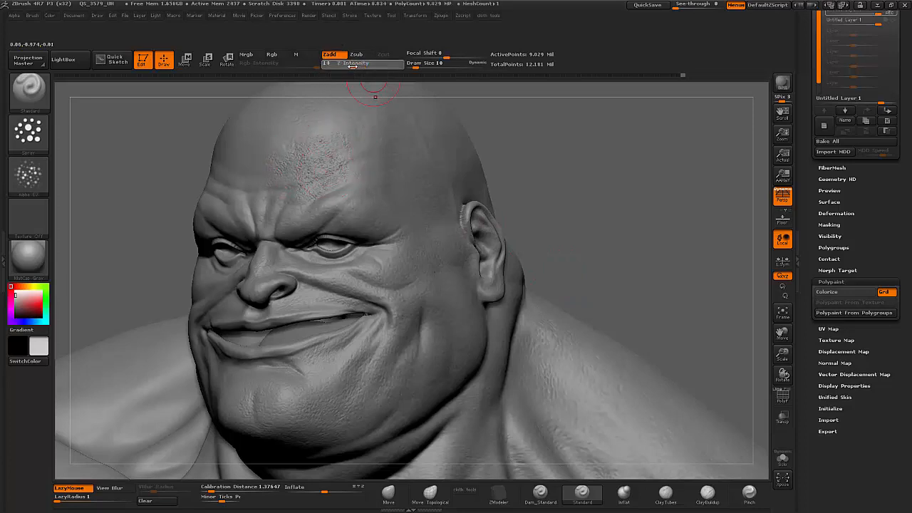
key(ctrl+z)
drag(318, 187, 298, 197)
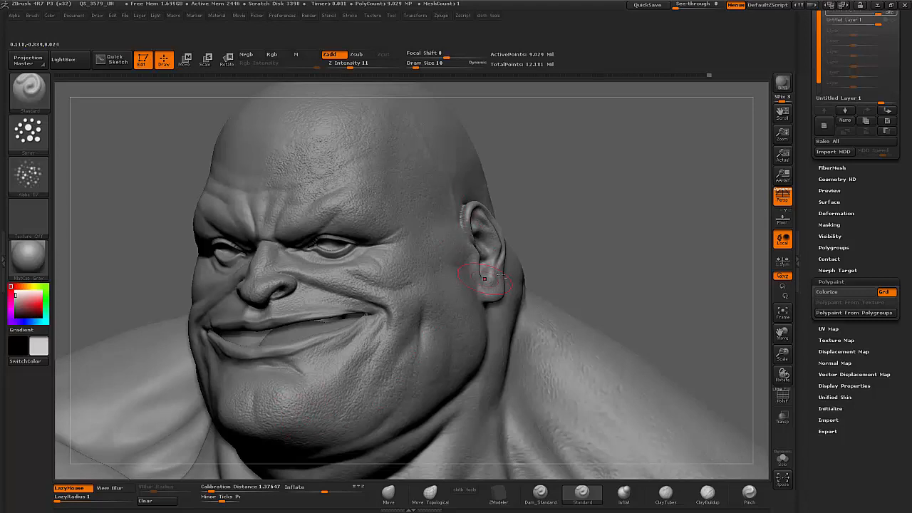
Step: Set the brush's draw size to 17 and spray skin texture over the forehead, scalp and side of the head
drag(597, 225, 525, 224)
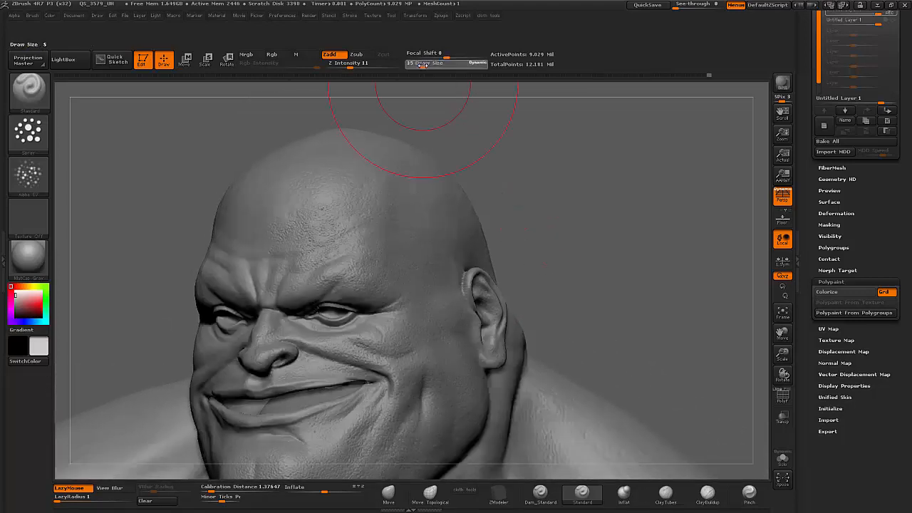
drag(419, 65, 416, 65)
drag(530, 166, 306, 183)
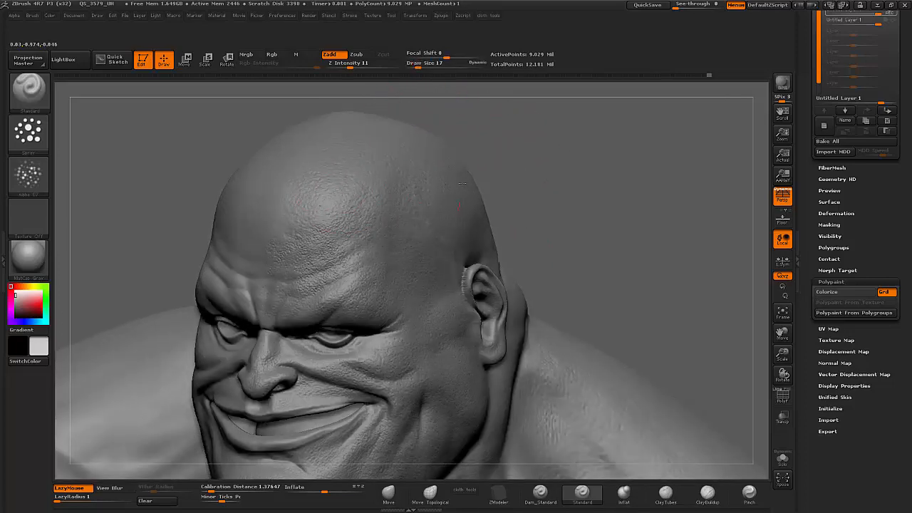
drag(593, 274, 513, 242)
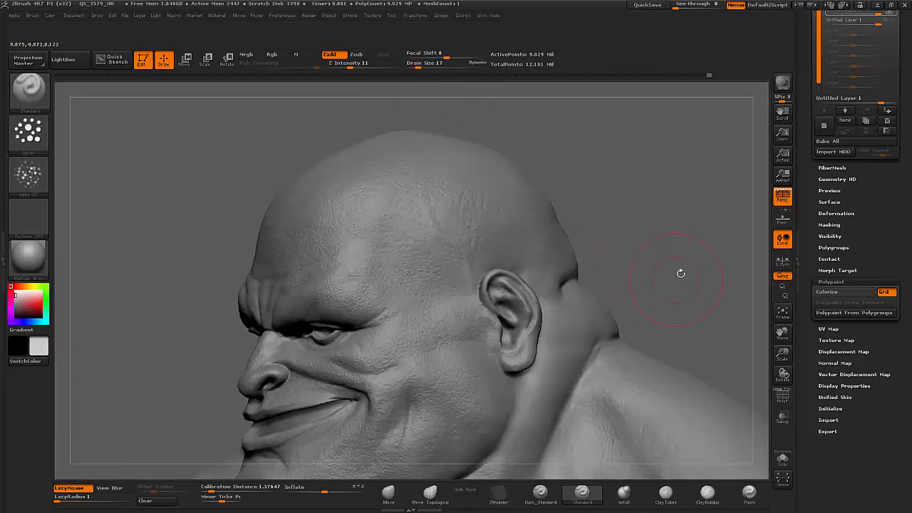
drag(682, 271, 398, 129)
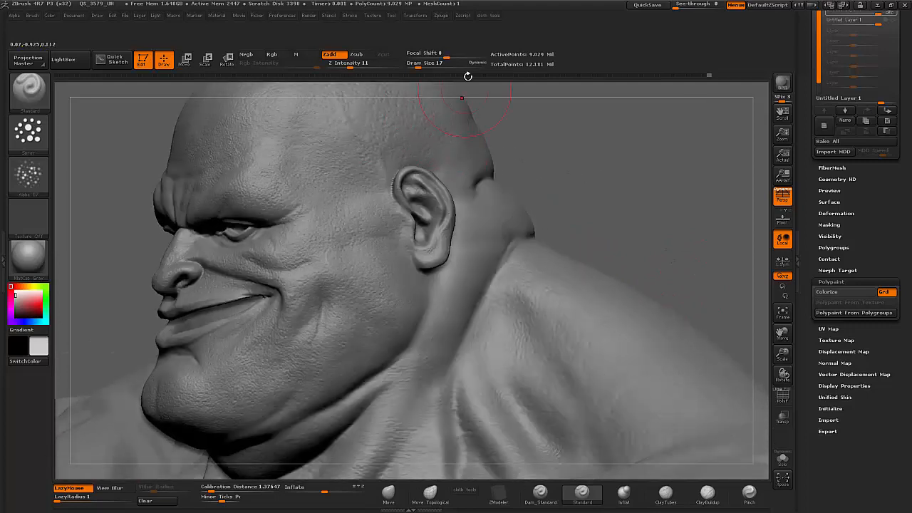
Step: Reduce the draw size to 7 and spray finer skin texture over the cheek, jaw, chin and neck
drag(556, 164, 579, 211)
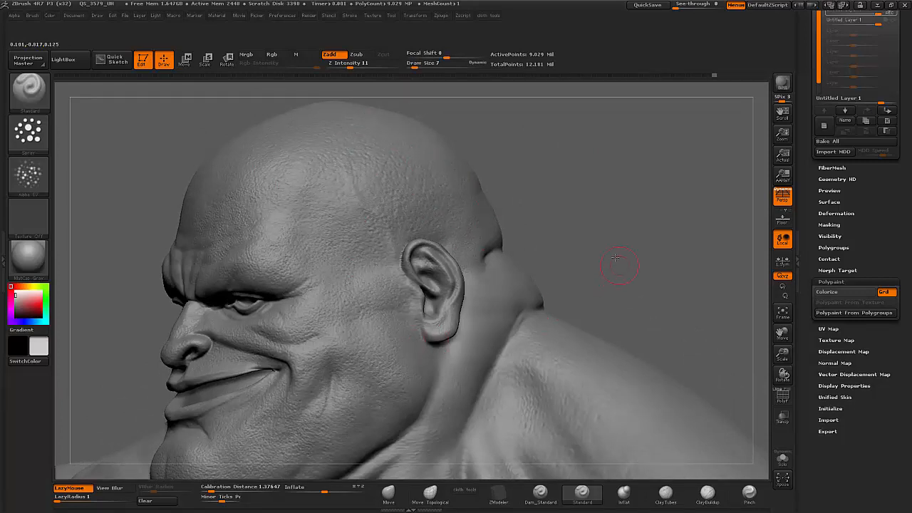
drag(615, 258, 501, 193)
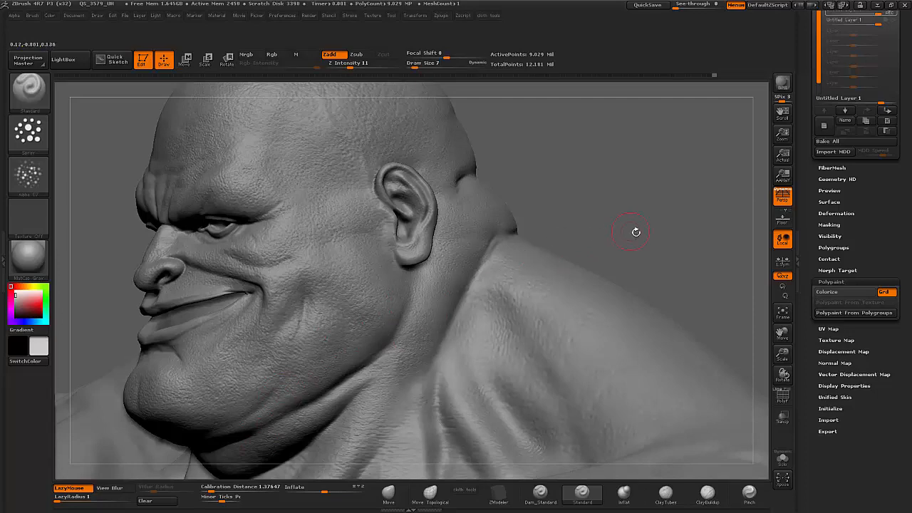
drag(635, 230, 318, 358)
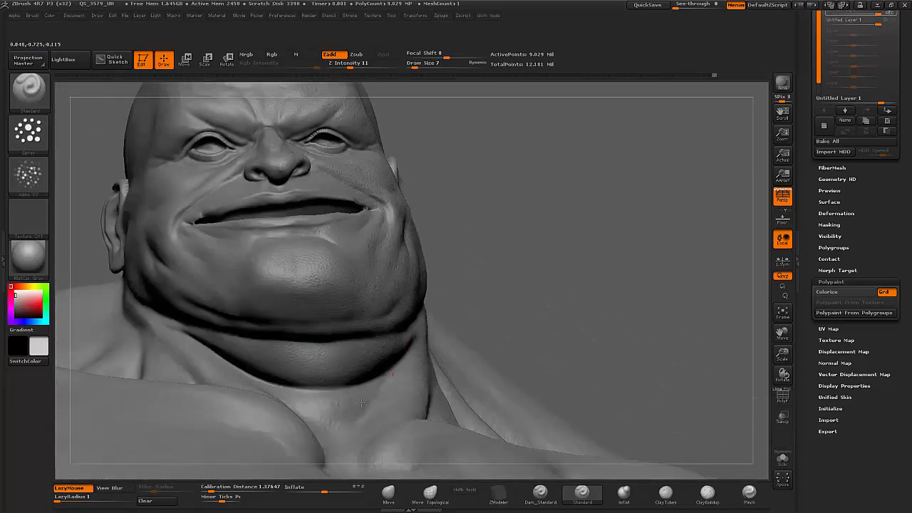
drag(570, 261, 483, 298)
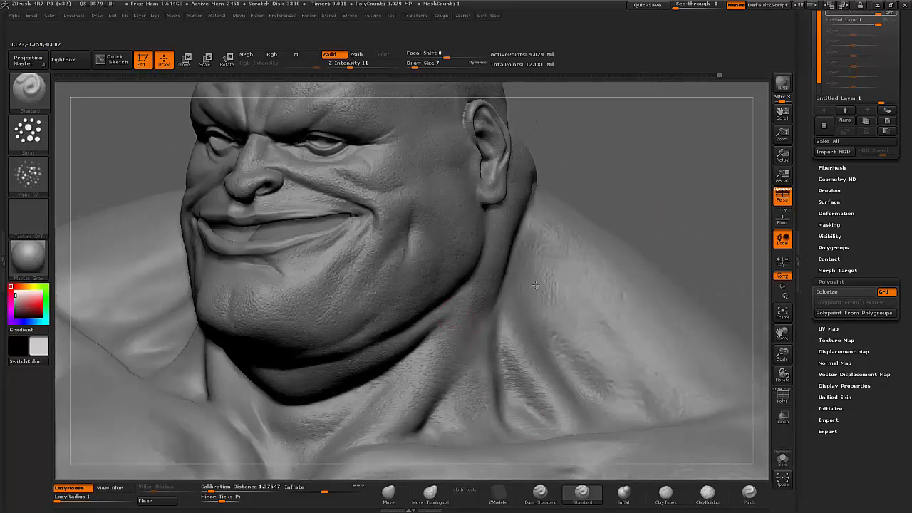
drag(658, 185, 609, 211)
Step: Stop recording on the upper sculpt layer and select the layer below it
scroll(823, 92, up, 3)
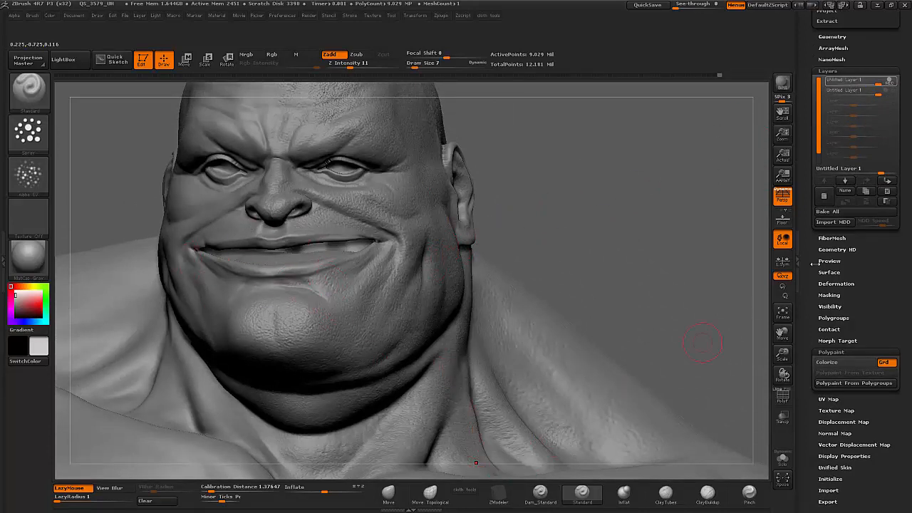
click(892, 84)
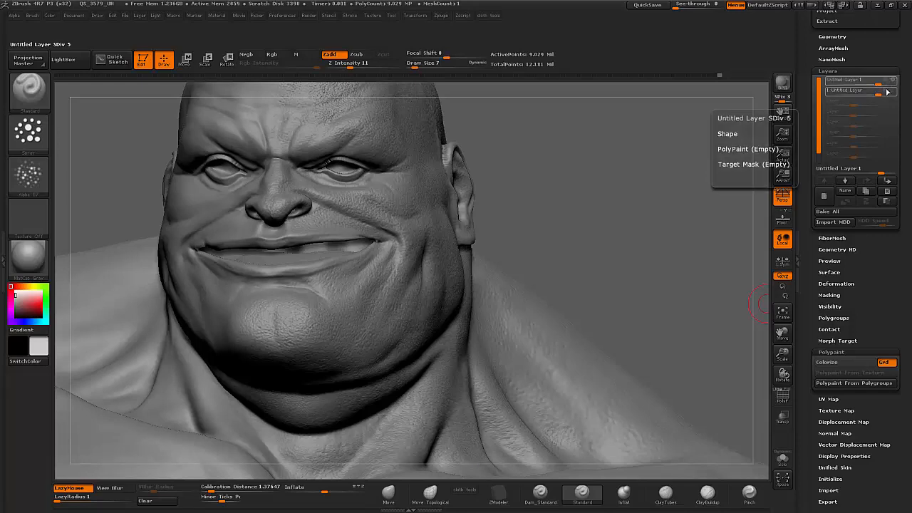
click(885, 92)
mouse_move(884, 95)
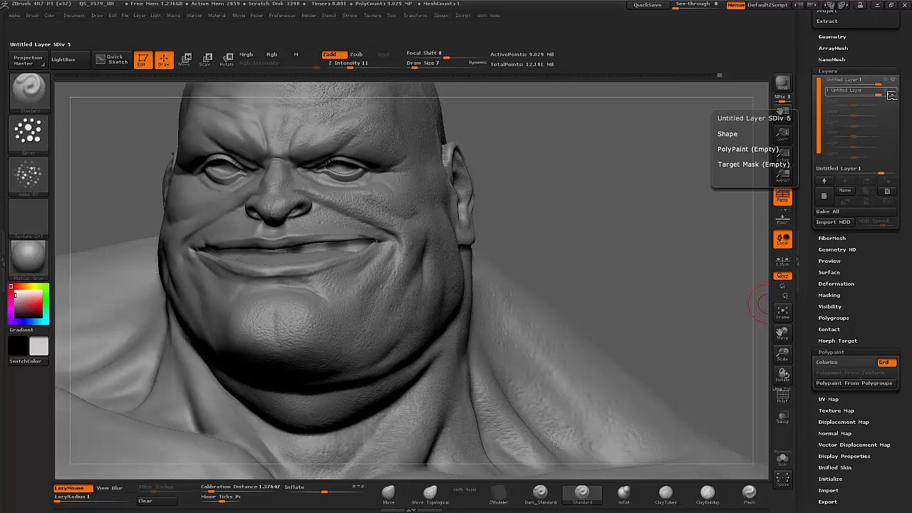
Step: Add a new sculpt layer and set up the Dam_Standard brush with Z Intensity 17
key(ctrl+d)
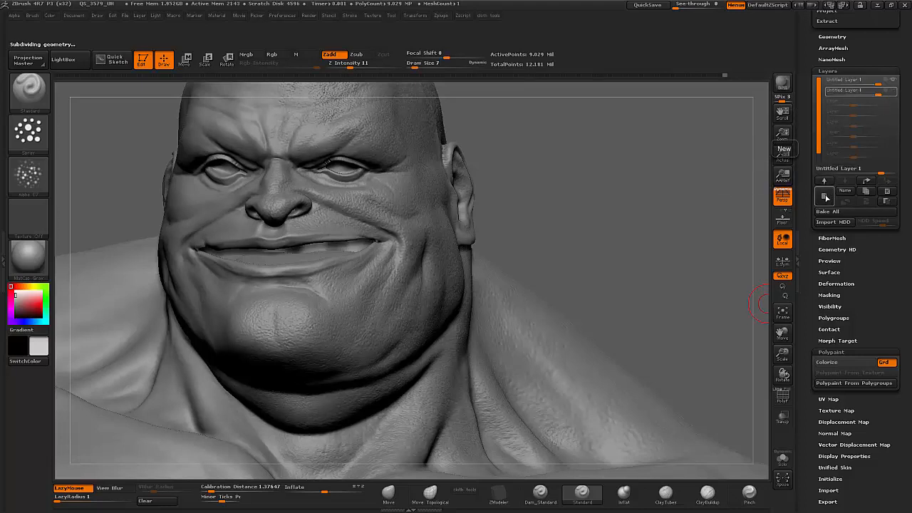
click(824, 199)
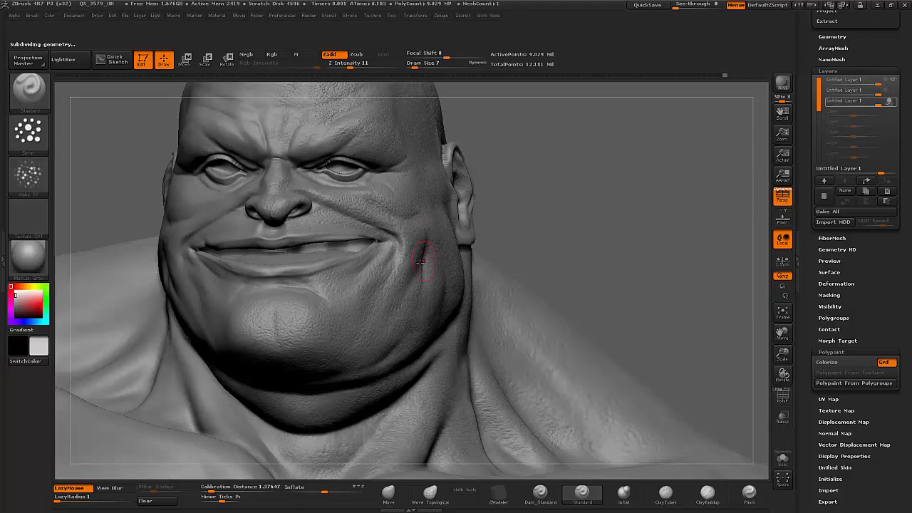
click(541, 497)
drag(782, 352, 789, 362)
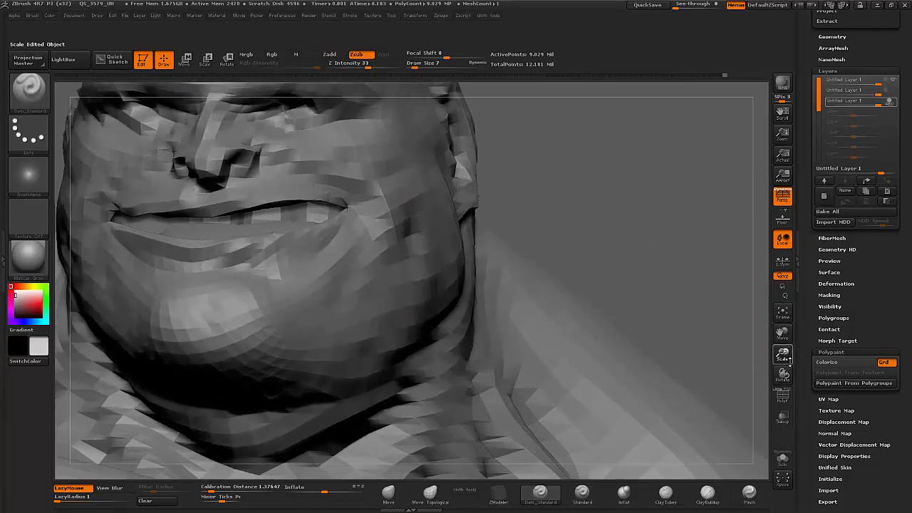
alt+drag(636, 213, 644, 249)
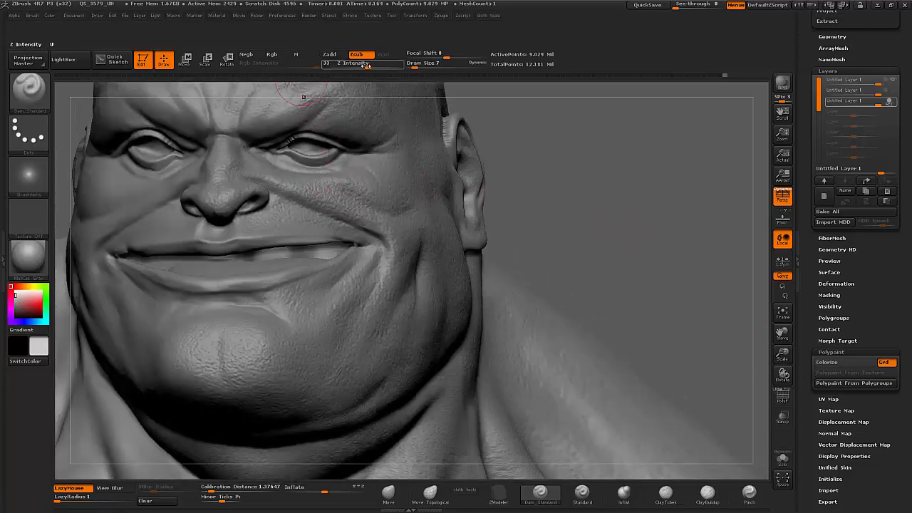
drag(367, 66, 356, 66)
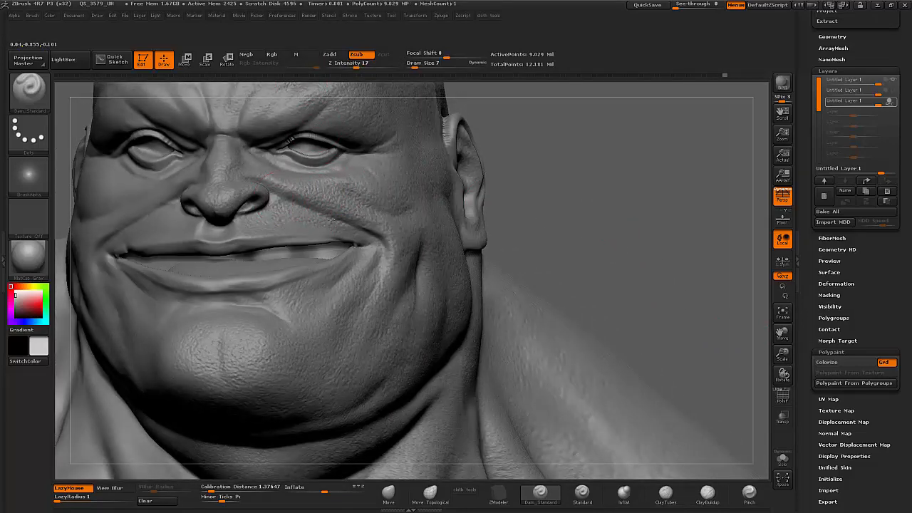
Step: Test a crease beside the mouth corner, undo it, and carve wrinkles into the chin's centre and around its edge
mouse_move(358, 246)
mouse_down()
mouse_move(381, 252)
mouse_move(390, 275)
mouse_up()
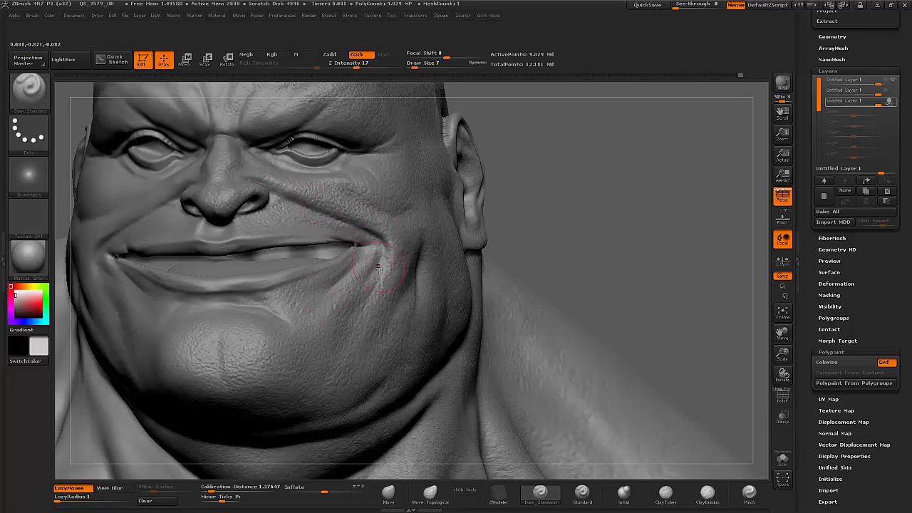
key(ctrl+z)
drag(223, 330, 220, 375)
drag(244, 308, 284, 333)
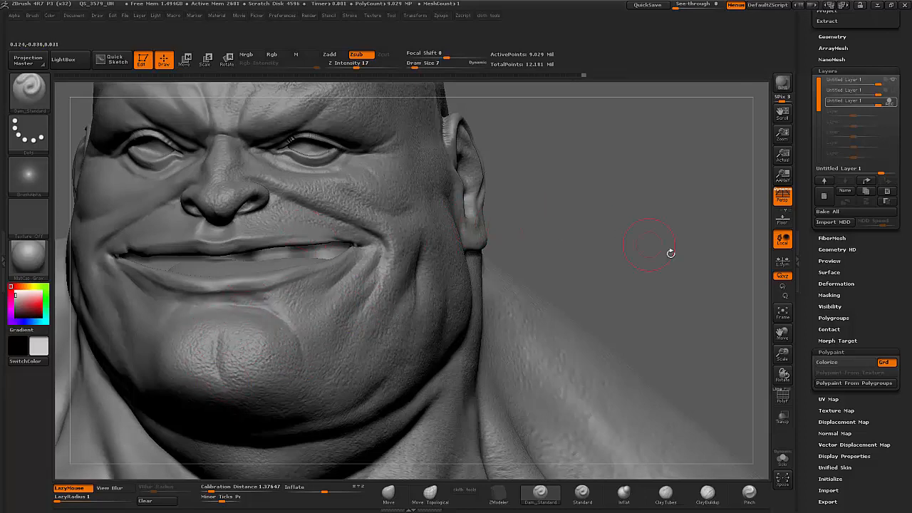
mouse_move(263, 303)
mouse_down()
mouse_move(291, 318)
mouse_move(315, 376)
mouse_up()
drag(291, 323, 311, 351)
drag(278, 300, 319, 341)
drag(232, 327, 250, 356)
drag(272, 289, 291, 314)
Step: Stop recording on the wrinkle layer and raise its intensity to 2.52675
drag(784, 353, 769, 345)
alt+drag(613, 301, 647, 315)
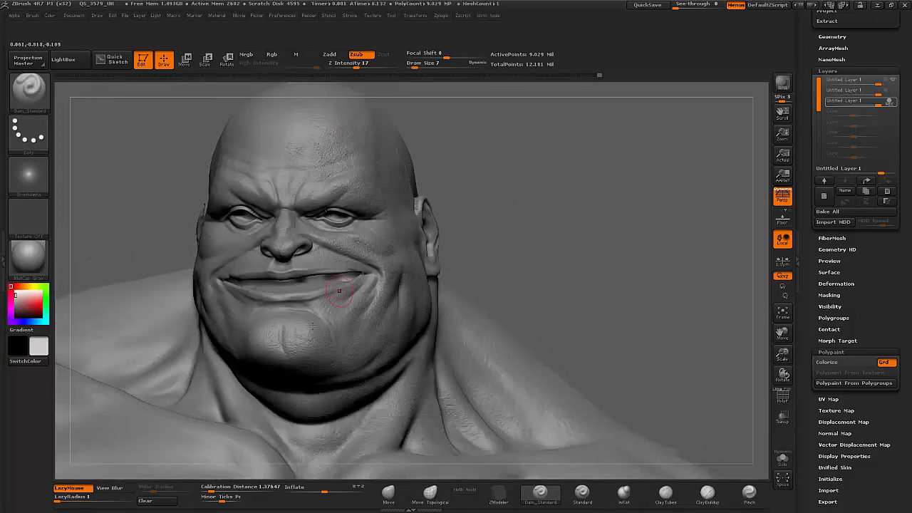
drag(570, 277, 509, 267)
drag(653, 247, 619, 254)
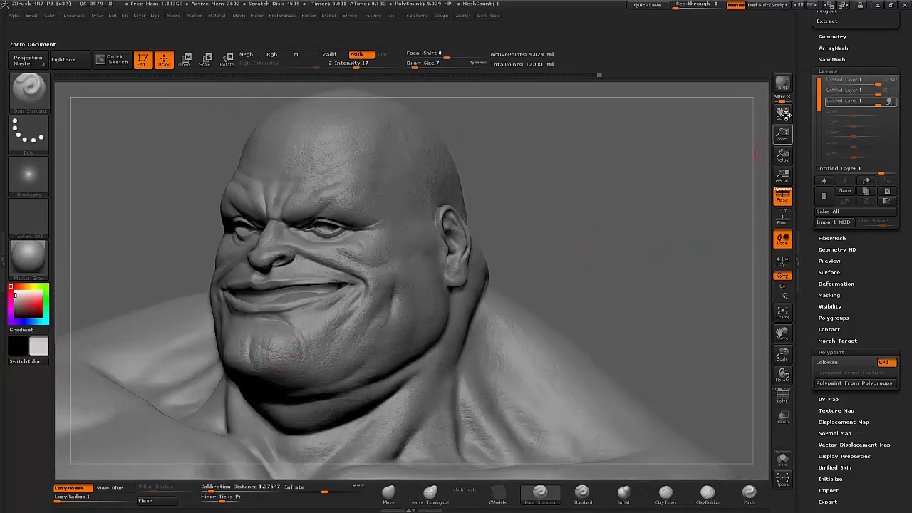
click(890, 104)
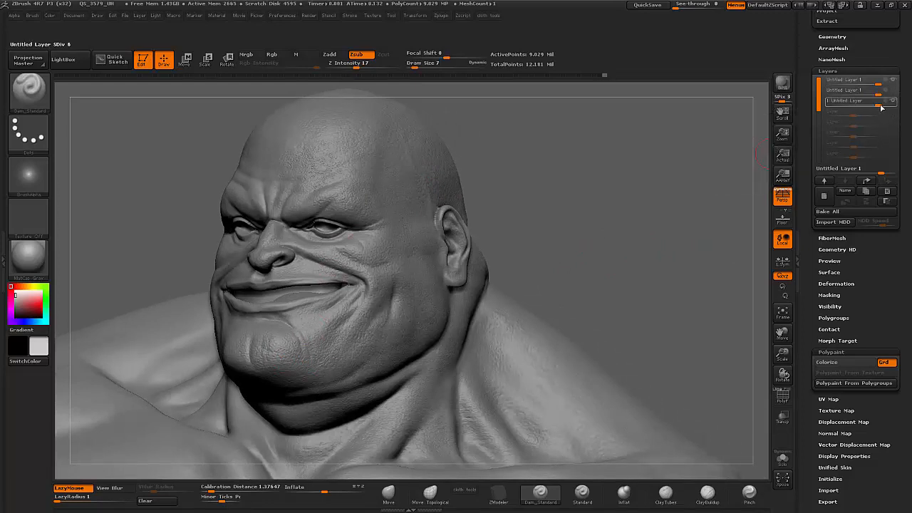
mouse_move(879, 105)
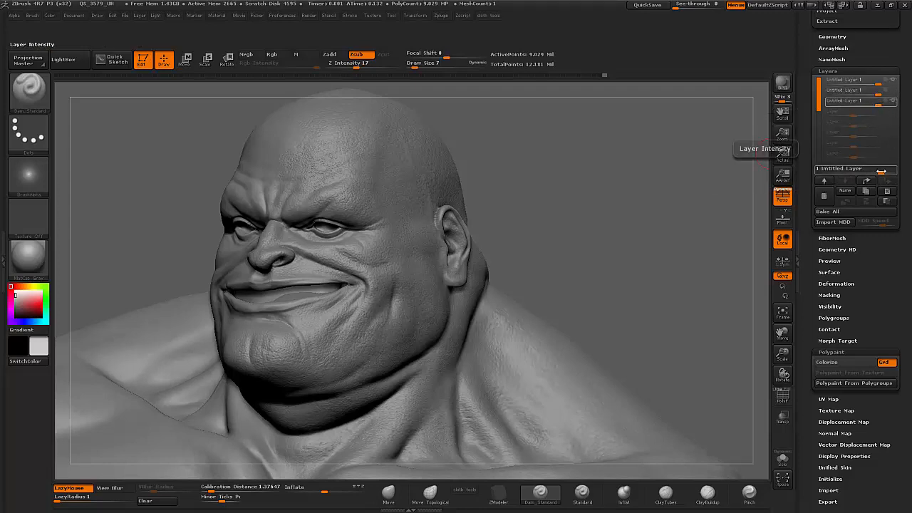
mouse_move(885, 172)
mouse_down()
mouse_move(897, 172)
mouse_move(887, 173)
mouse_up()
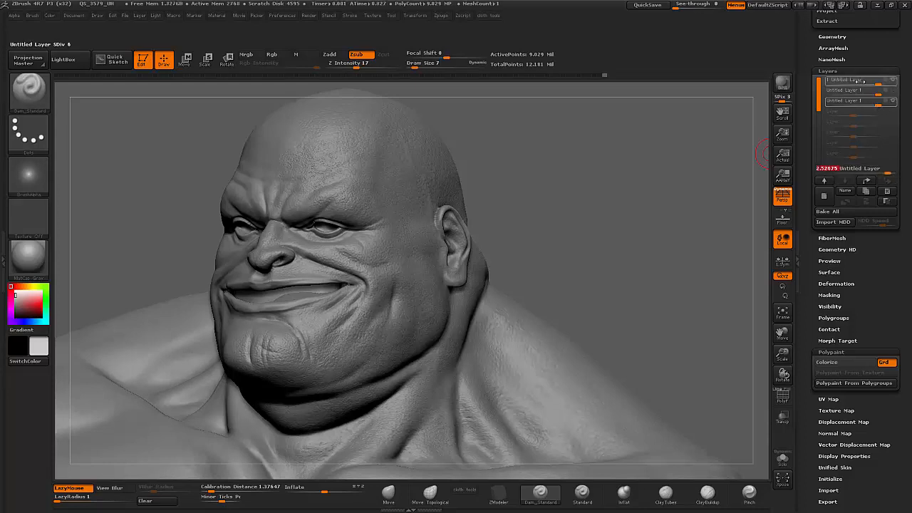
Step: Try weaker and full strengths on the uppermost skin texture layer and set its intensity to 1.4877
drag(863, 80, 864, 80)
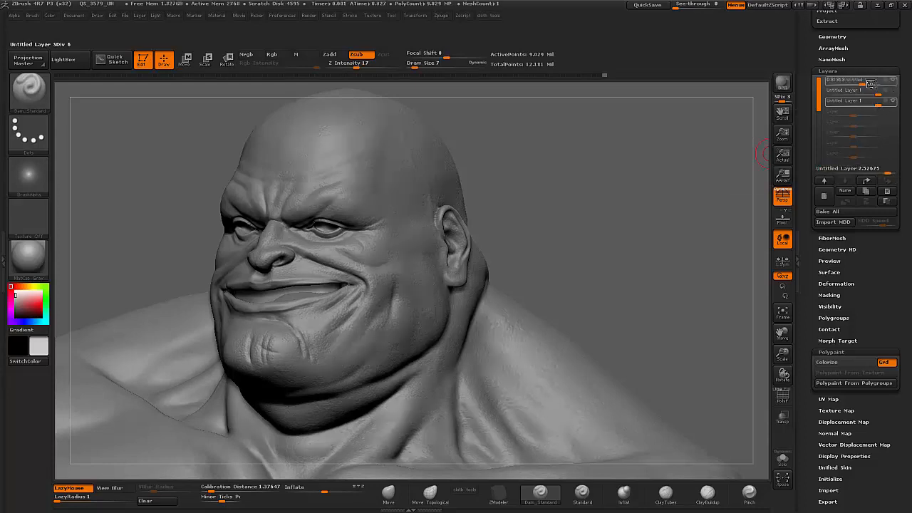
click(864, 81)
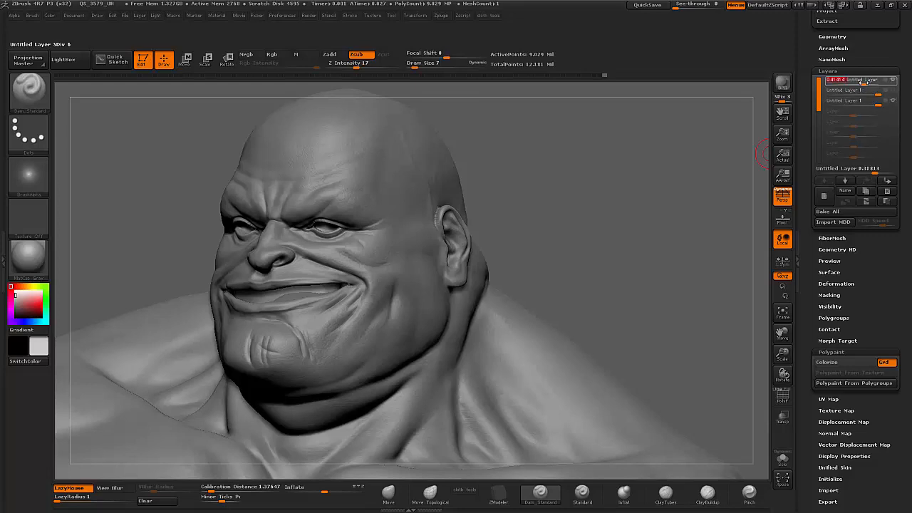
drag(864, 82, 900, 84)
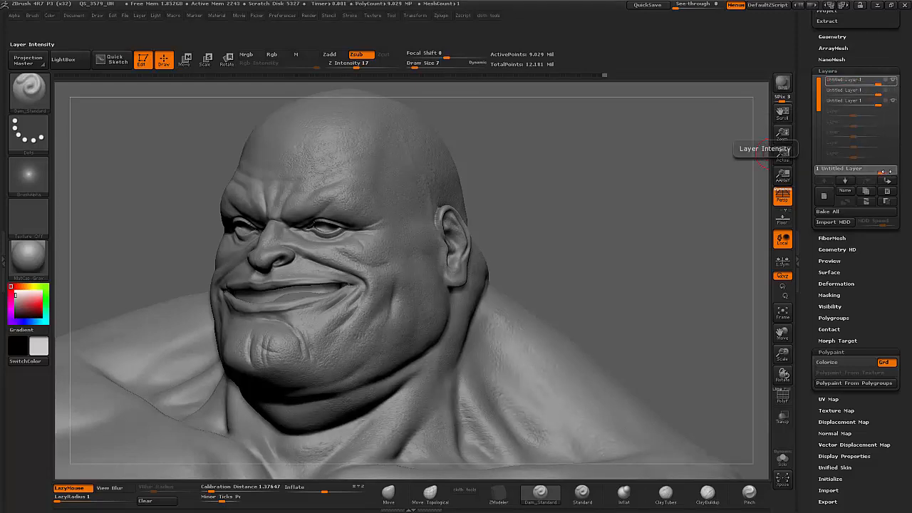
drag(886, 171, 883, 172)
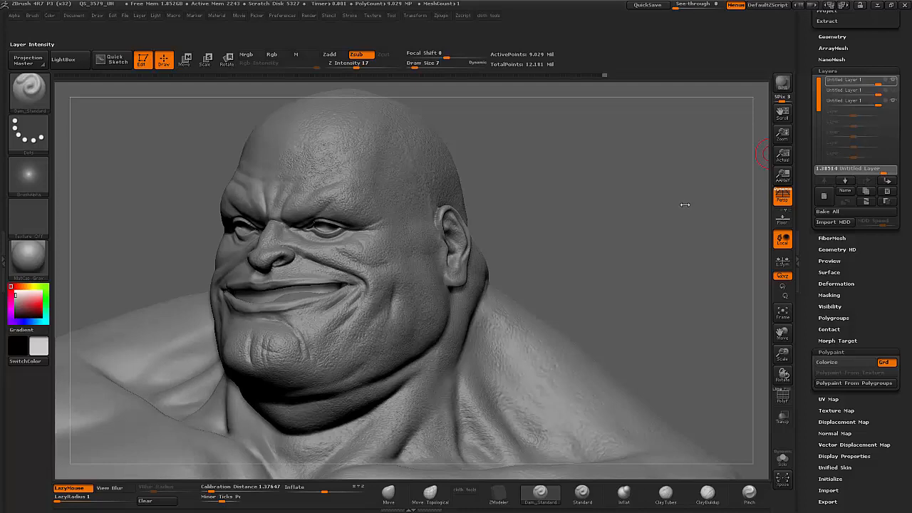
Step: Test the middle layer's intensity and delete that layer
drag(684, 204, 660, 211)
drag(611, 254, 626, 262)
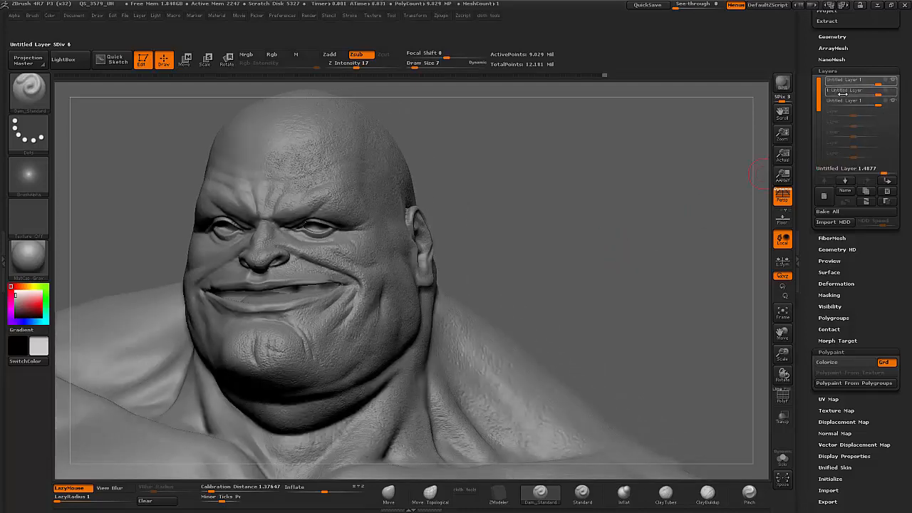
mouse_move(842, 93)
drag(842, 93, 863, 93)
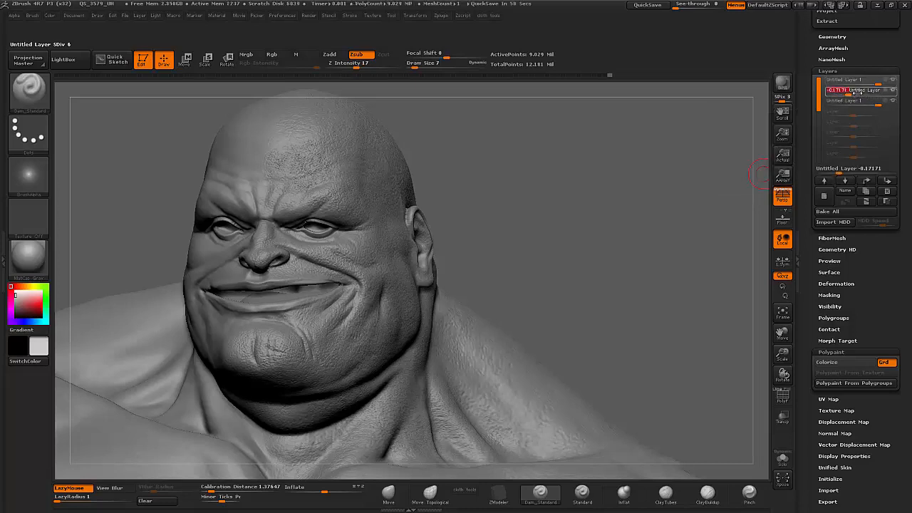
click(891, 191)
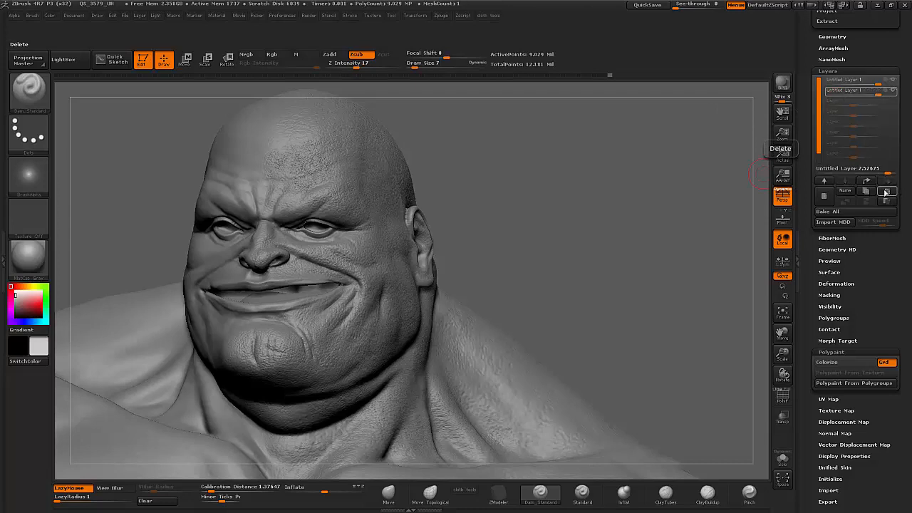
Step: Turn off both remaining layers and drop the mesh to its lowest subdivision level
click(894, 92)
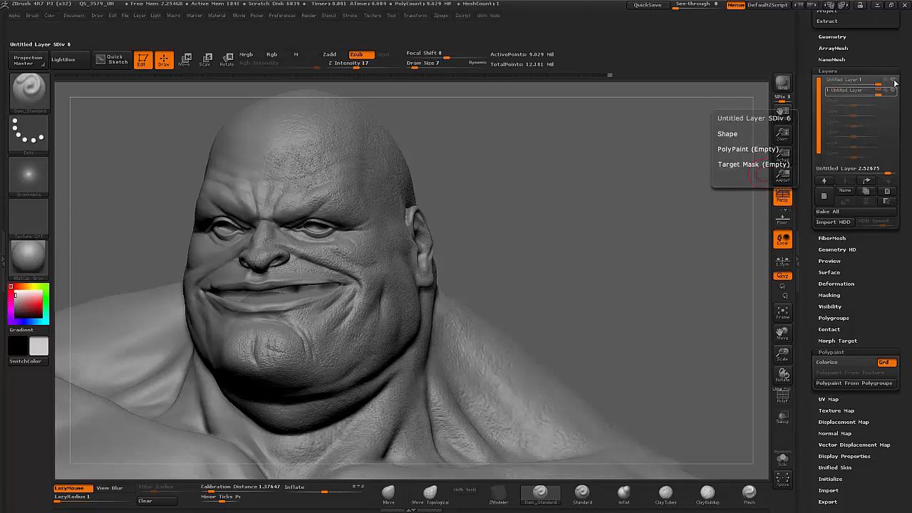
click(892, 81)
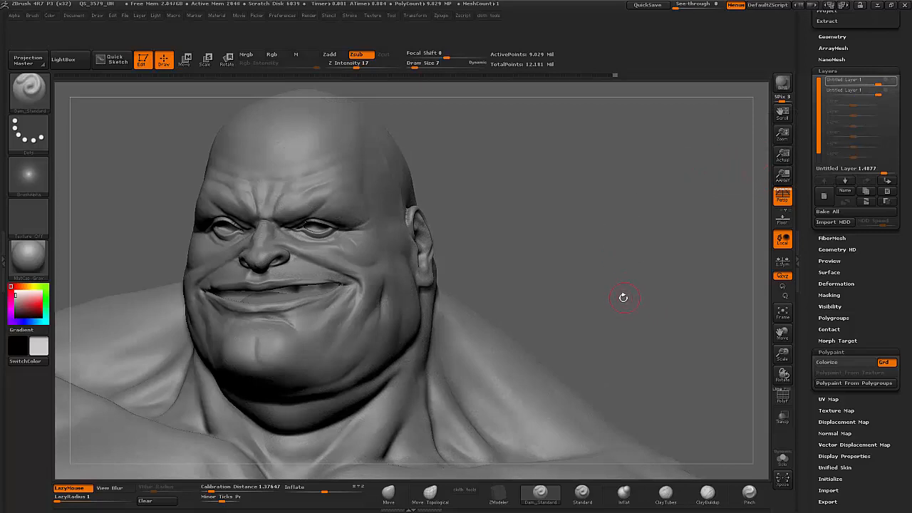
key(shift+d)
key(shift+d)
key(shift+d)
key(shift+d)
key(shift+d)
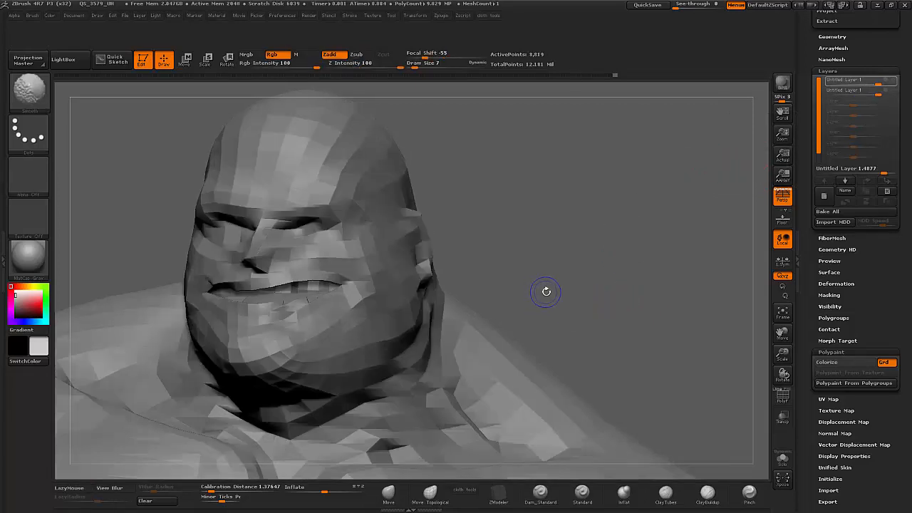
Step: Frame the whole low-resolution body and create its UVs with PUVTiles
click(783, 313)
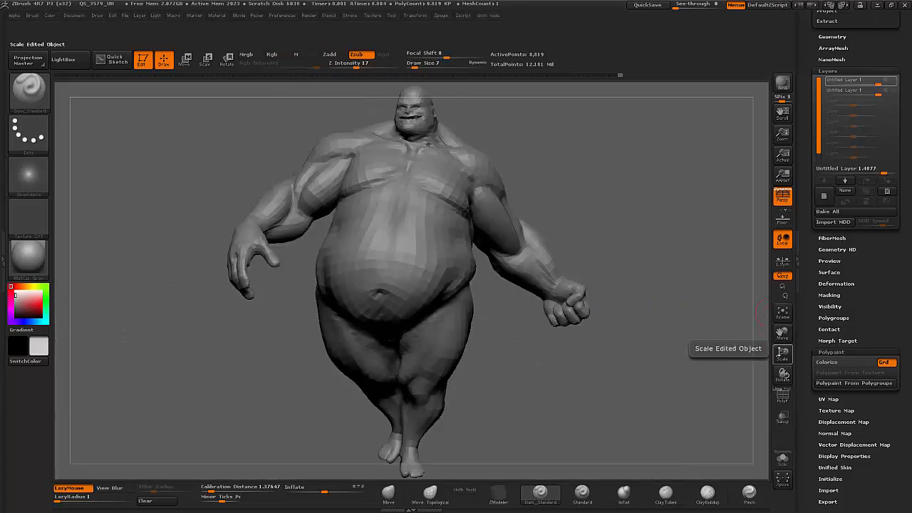
drag(781, 352, 781, 344)
alt+drag(690, 322, 647, 334)
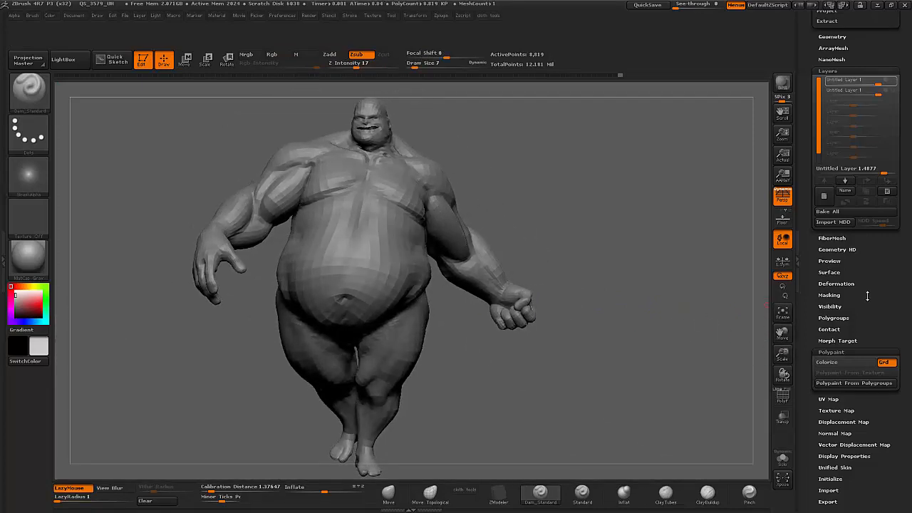
drag(867, 296, 874, 154)
click(832, 210)
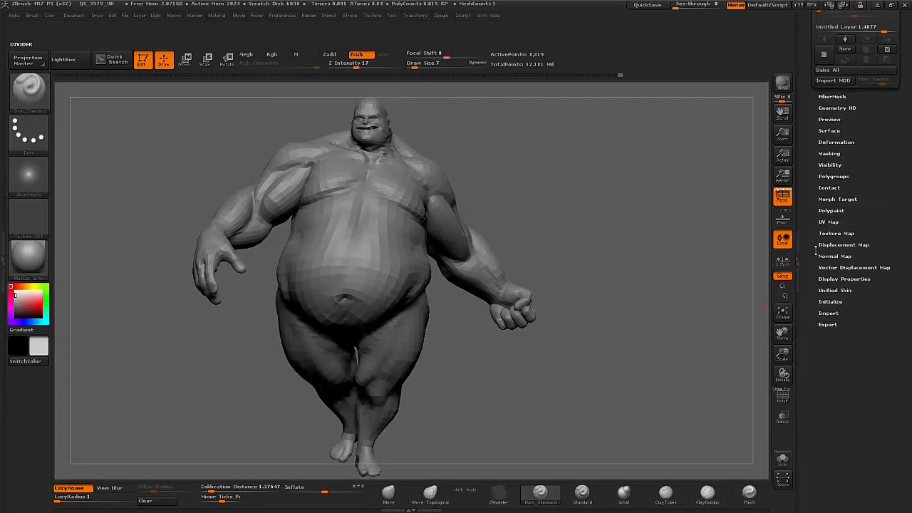
click(829, 221)
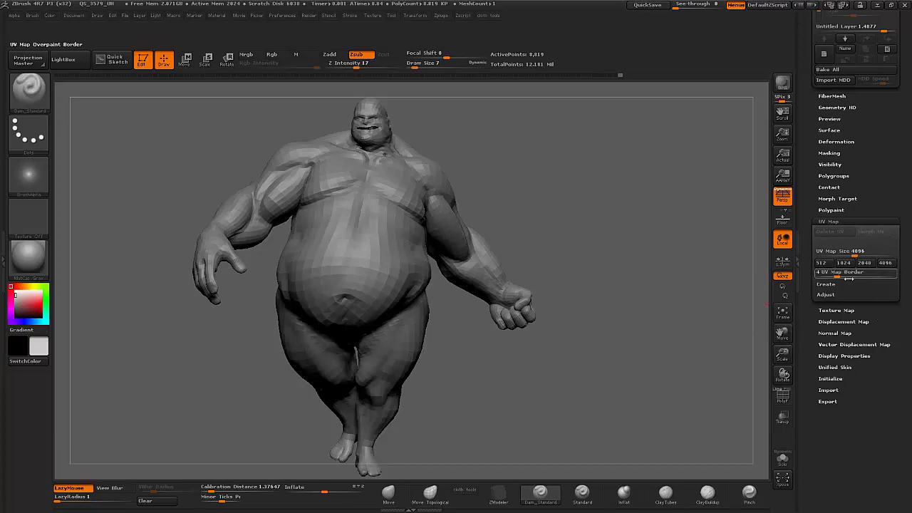
click(827, 283)
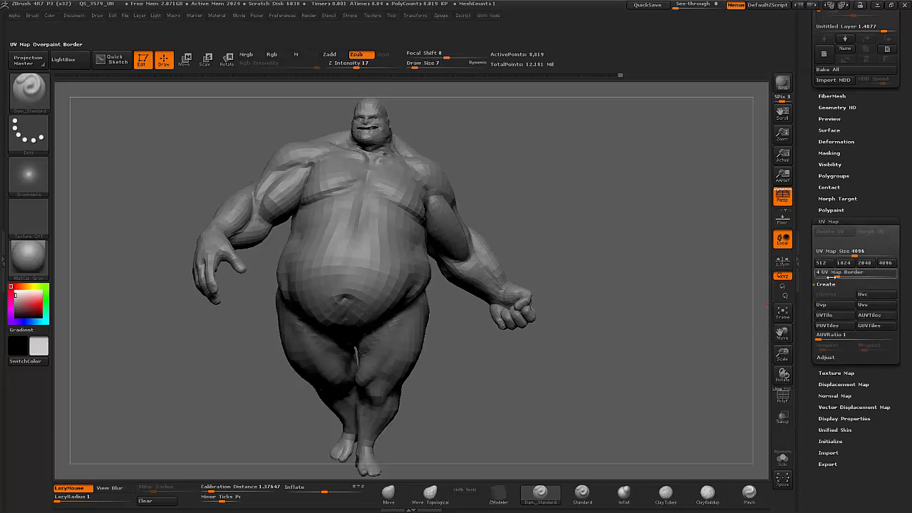
click(836, 325)
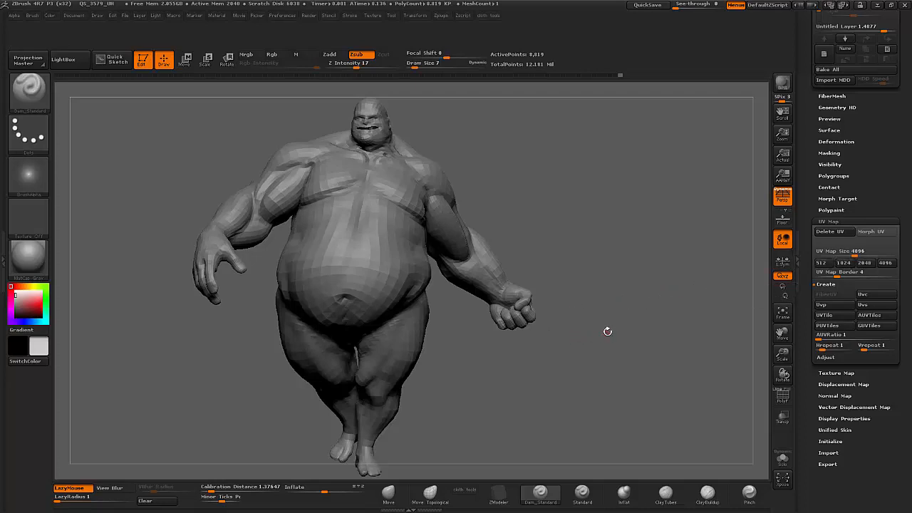
Step: Examine the body's displacement map creation settings and open the Zplugin commands
drag(618, 307, 744, 251)
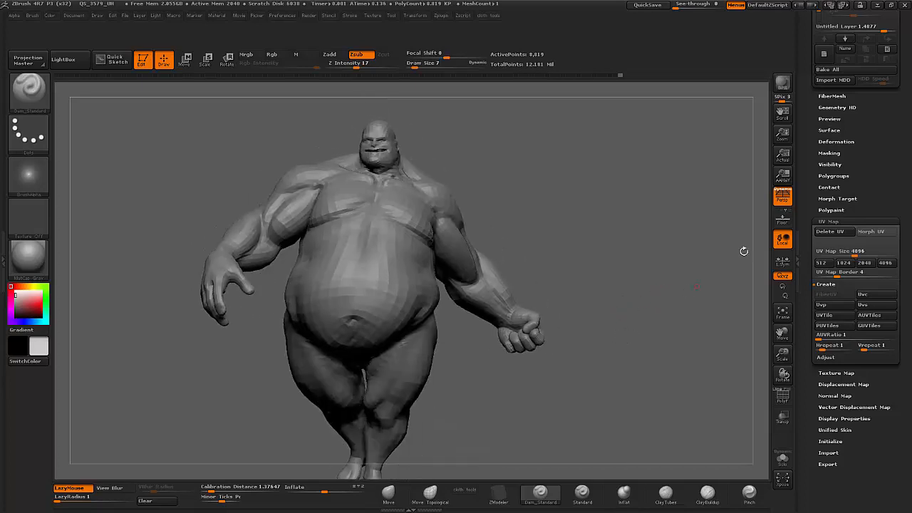
click(821, 221)
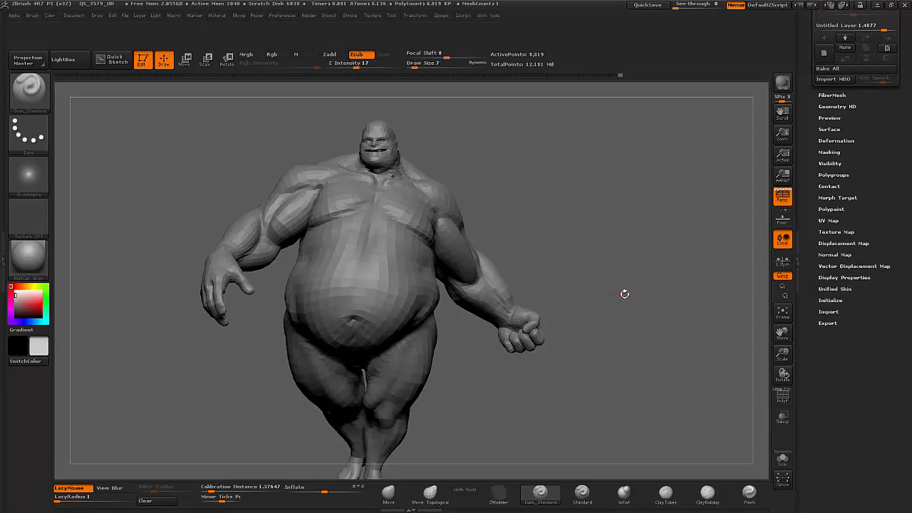
drag(652, 307, 644, 313)
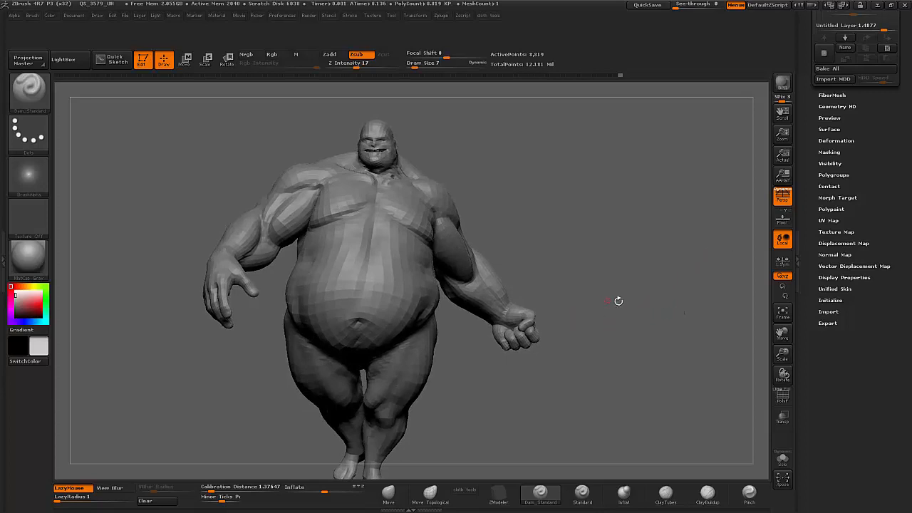
click(830, 243)
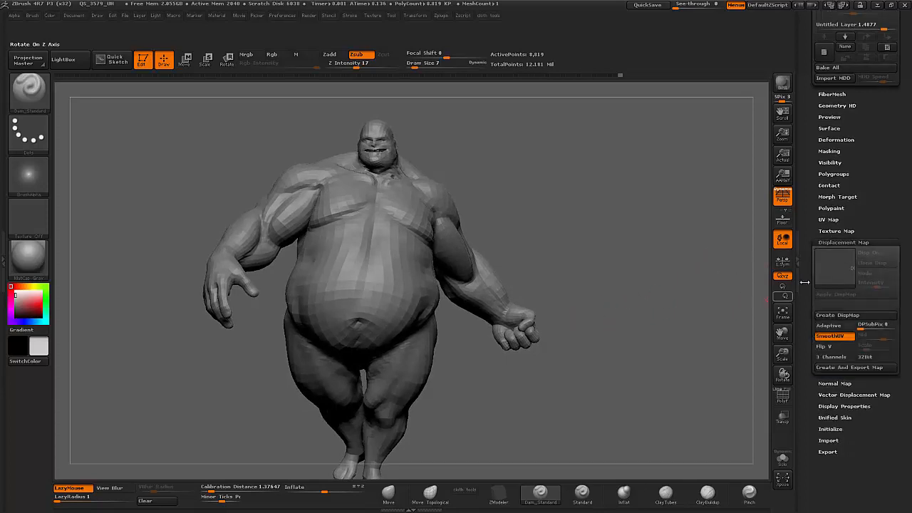
click(445, 16)
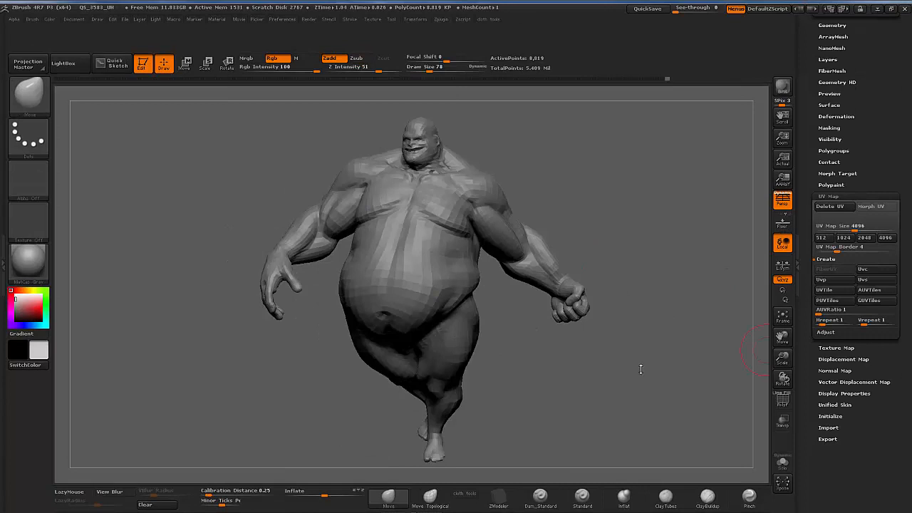
drag(632, 367, 708, 289)
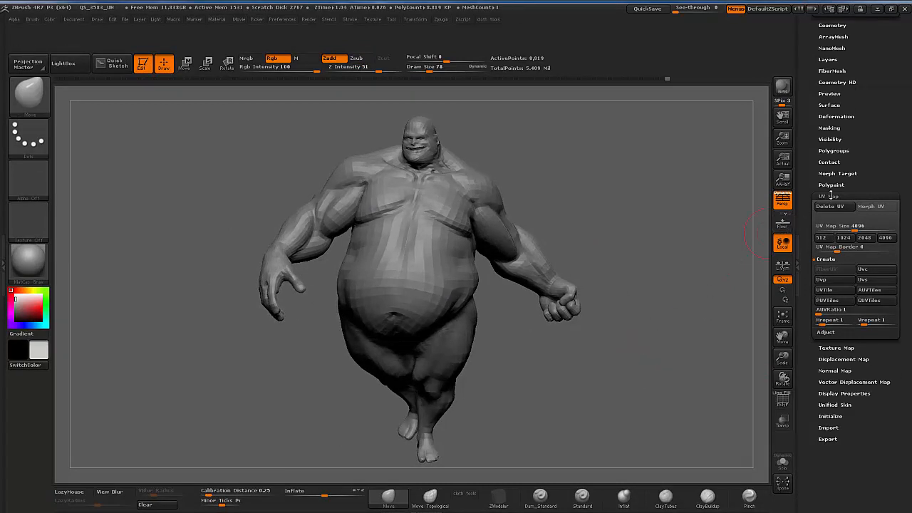
click(831, 195)
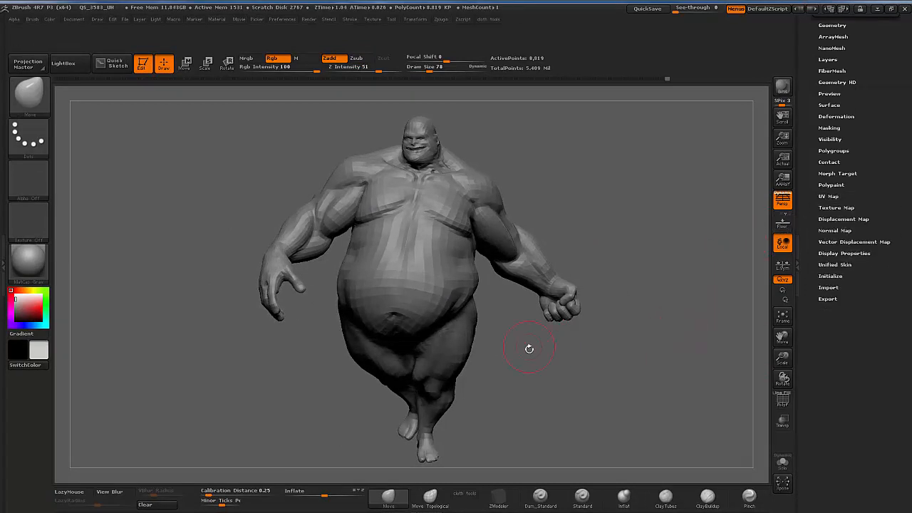
Step: Examine the low-resolution body from several angles, along with its morph target options
drag(617, 372, 670, 377)
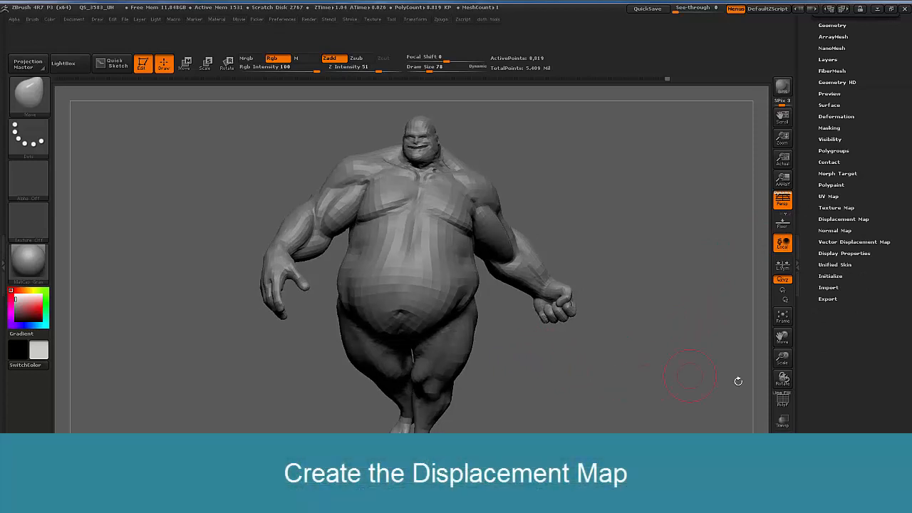
drag(784, 361, 634, 294)
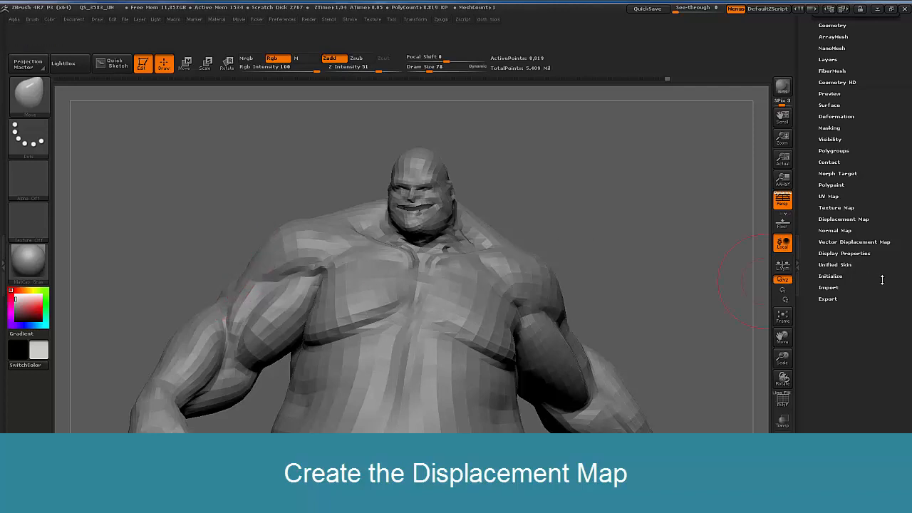
click(835, 173)
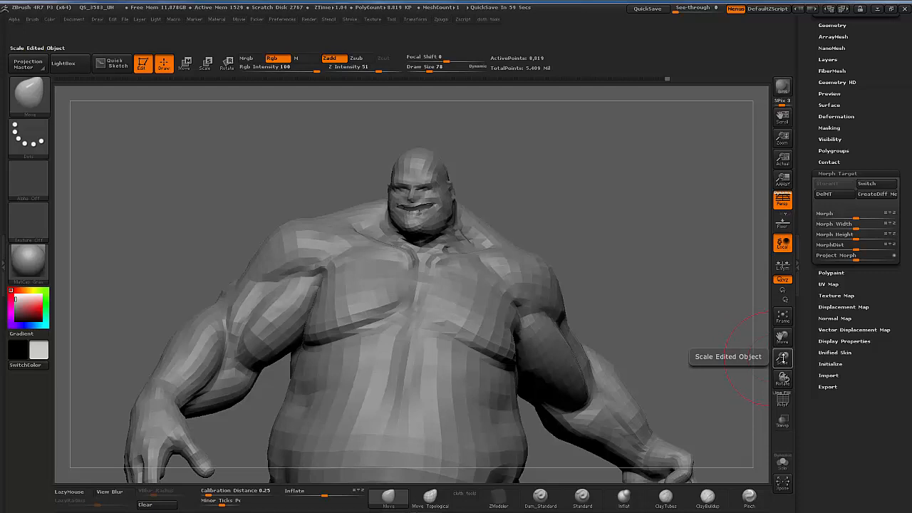
drag(783, 358, 781, 348)
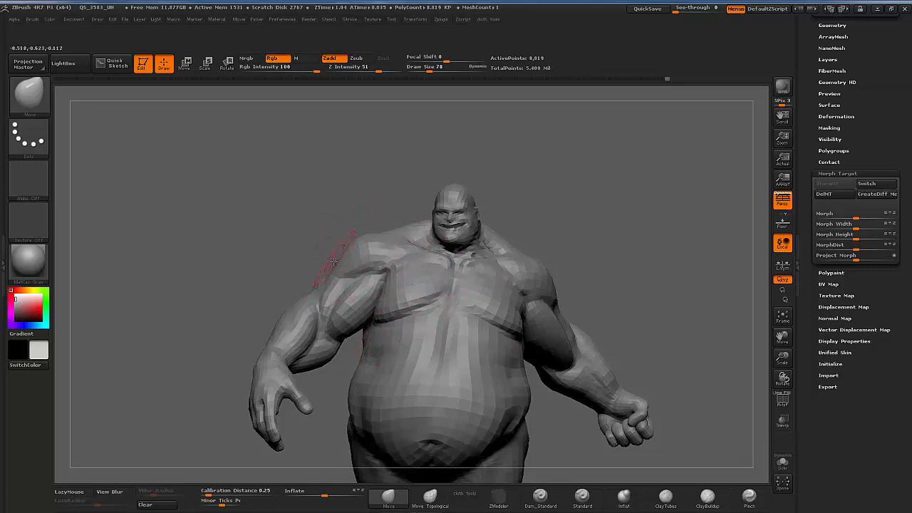
drag(680, 352, 534, 169)
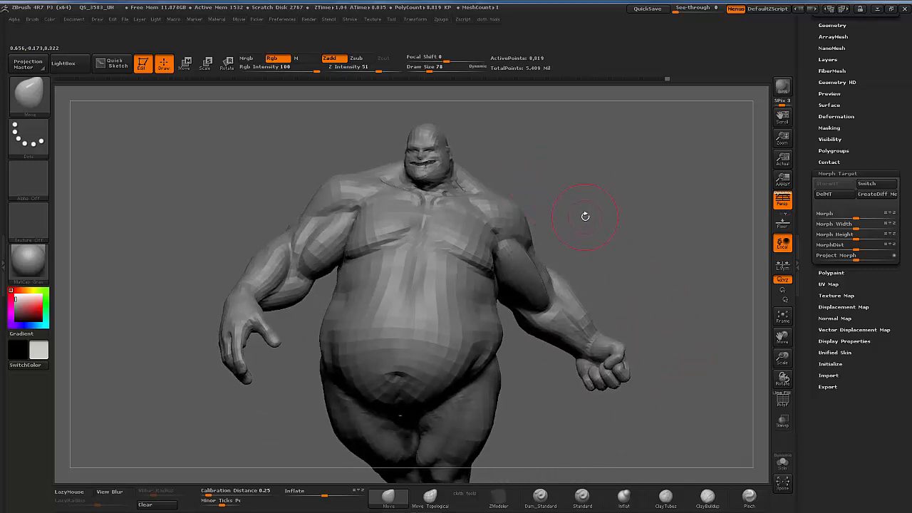
drag(603, 228, 604, 231)
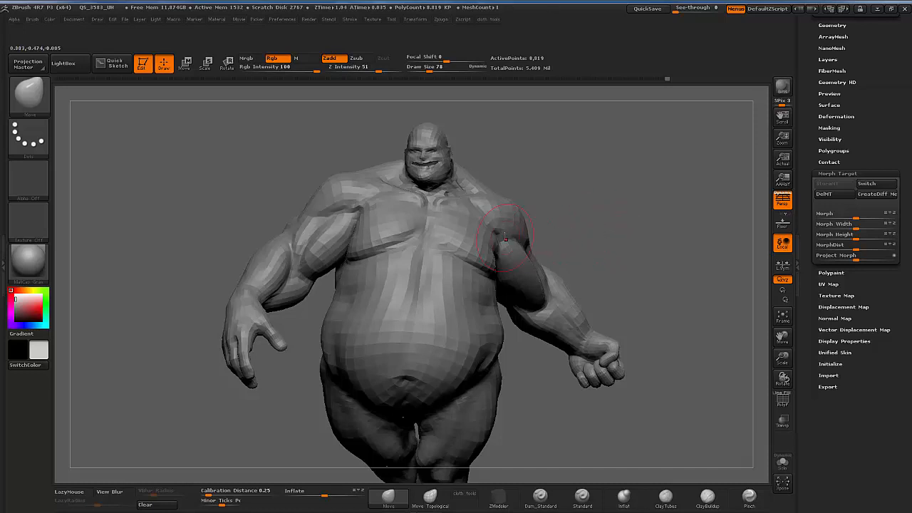
mouse_move(535, 166)
mouse_down()
mouse_move(628, 239)
mouse_move(610, 214)
mouse_move(605, 252)
mouse_move(570, 167)
mouse_up()
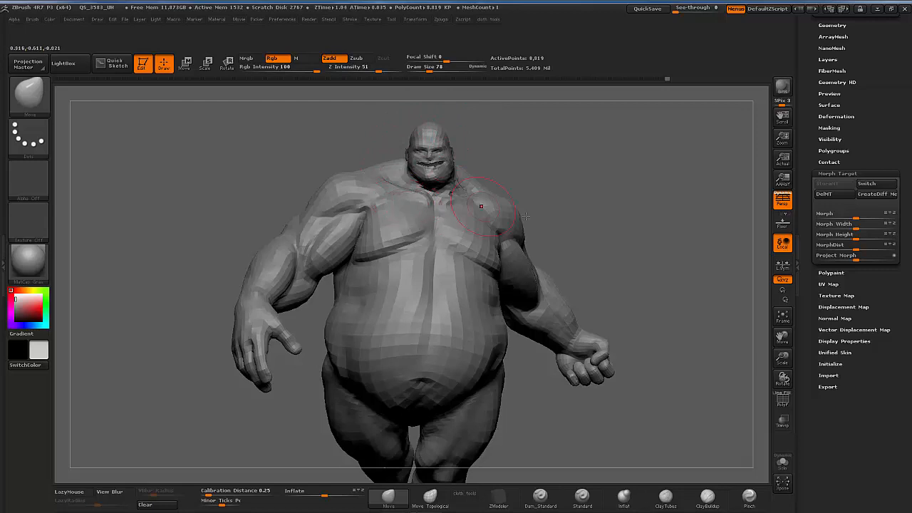
drag(601, 258, 581, 204)
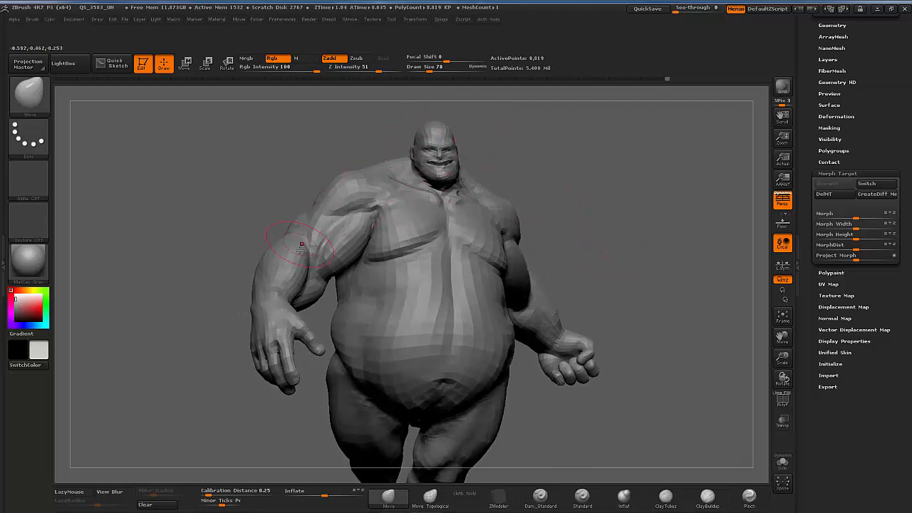
drag(648, 228, 628, 226)
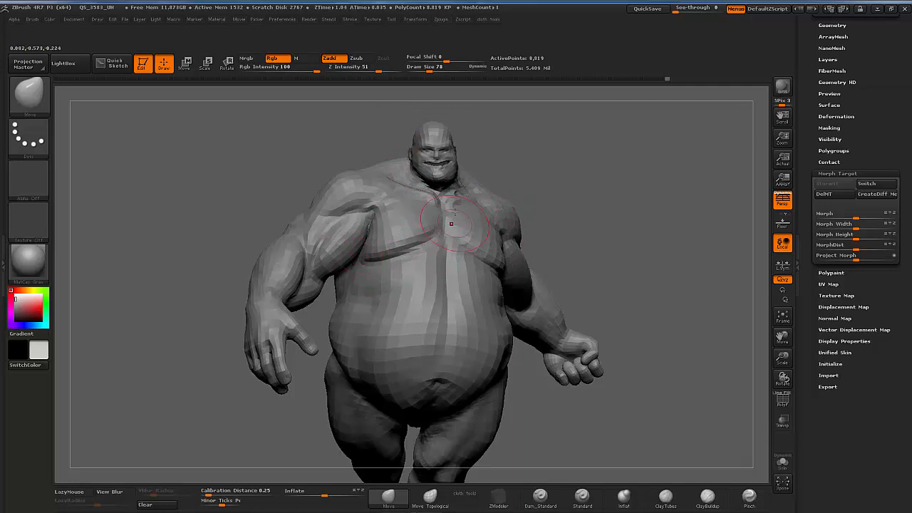
drag(597, 183, 593, 183)
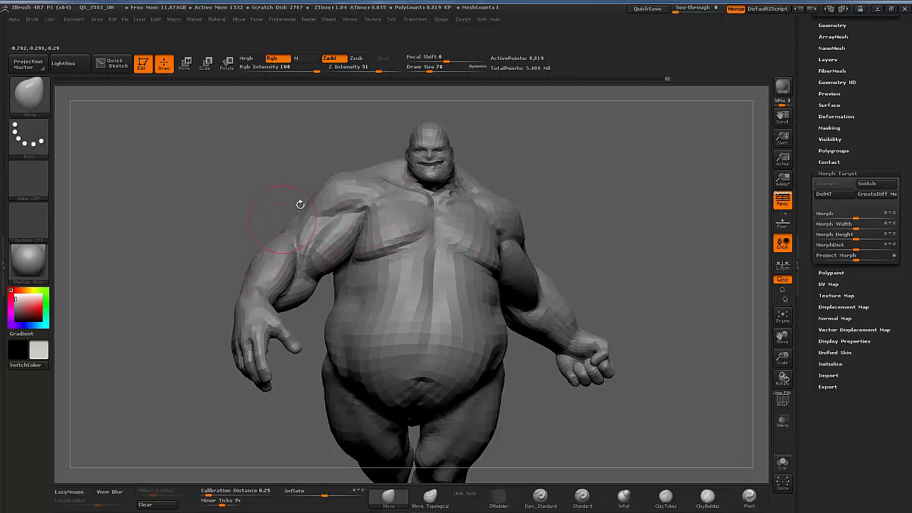
drag(641, 248, 634, 249)
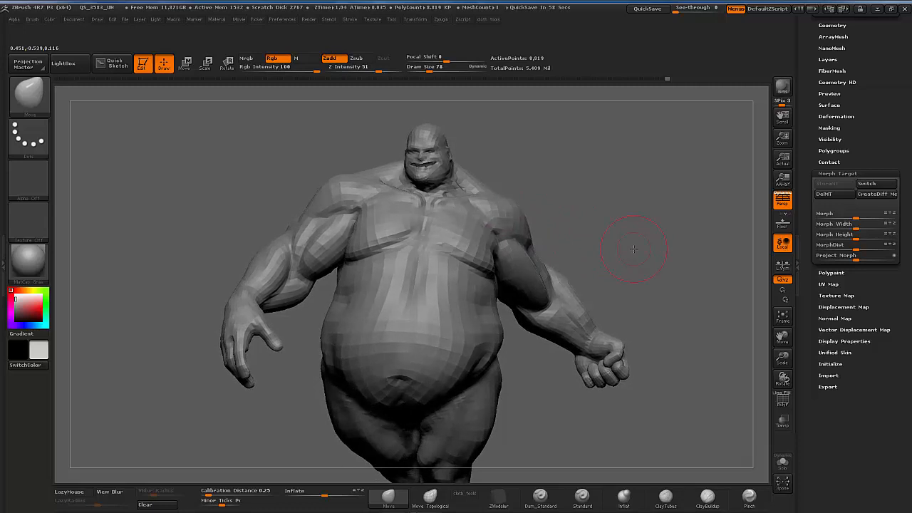
click(841, 173)
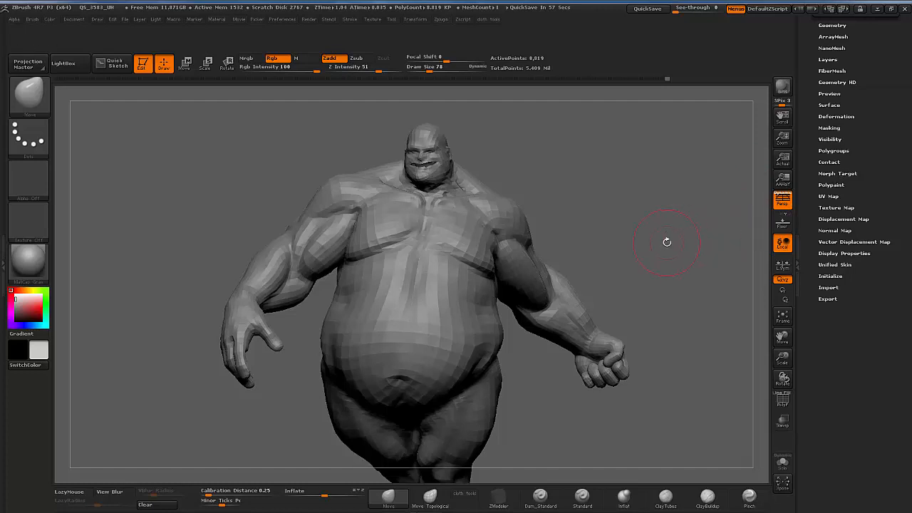
key(ctrl+z)
key(ctrl+z)
key(ctrl+z)
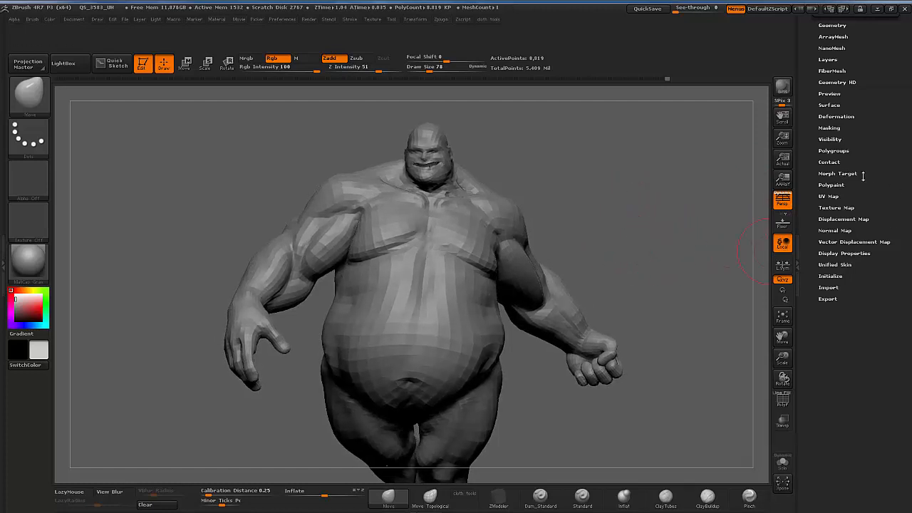
Step: Create the body's displacement map with Adaptive and SmoothUV enabled, and turn off its display on the mesh
click(831, 219)
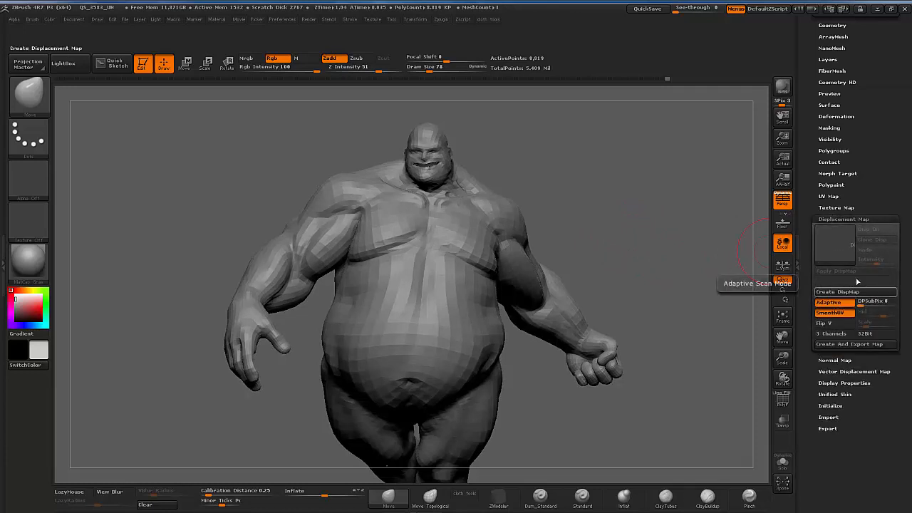
click(828, 197)
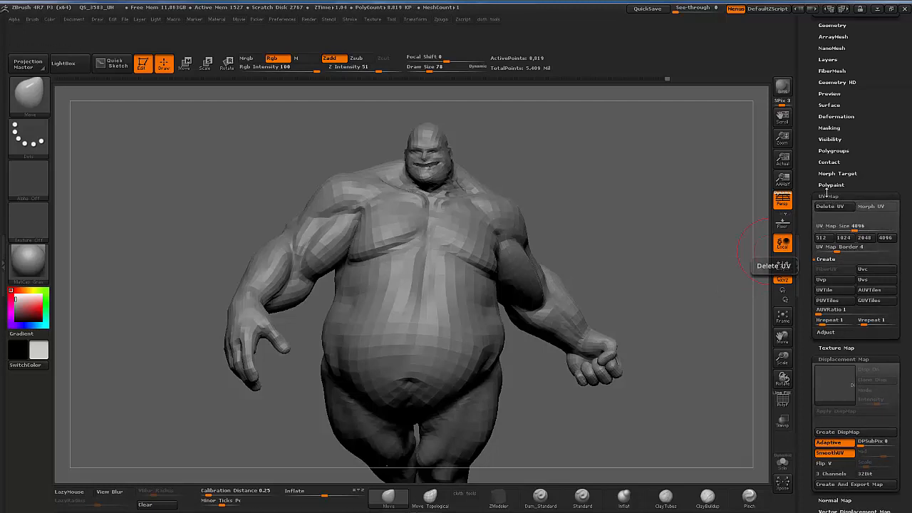
click(829, 195)
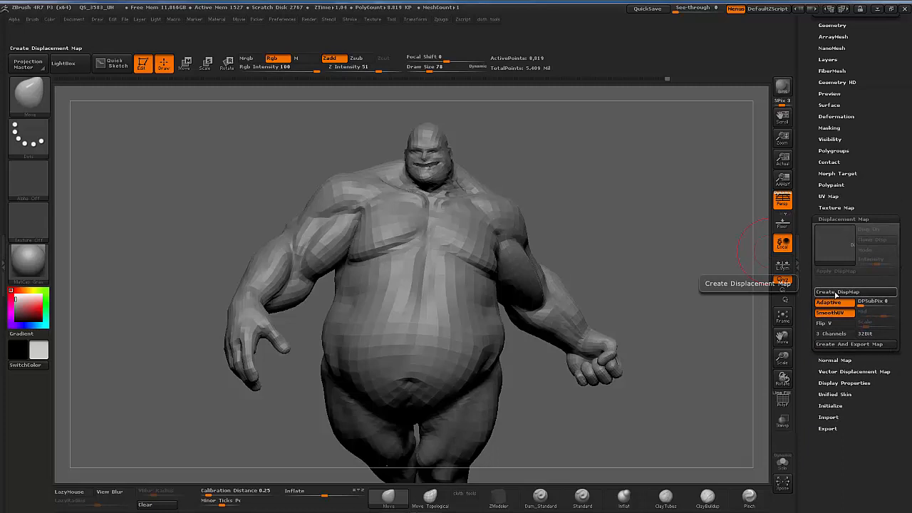
click(836, 295)
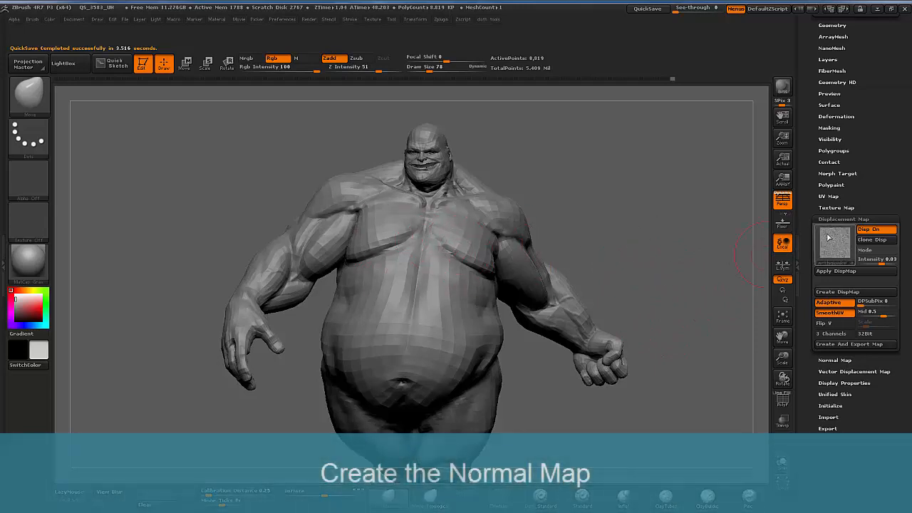
click(876, 229)
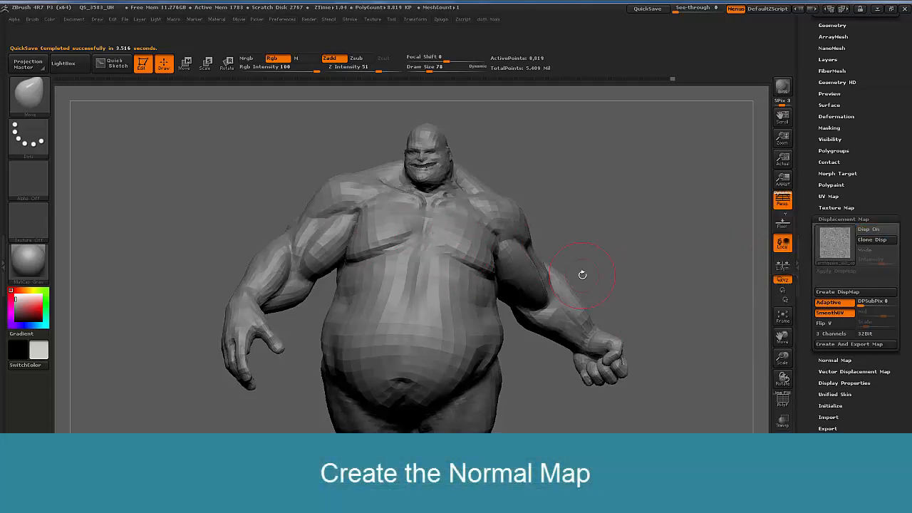
click(834, 218)
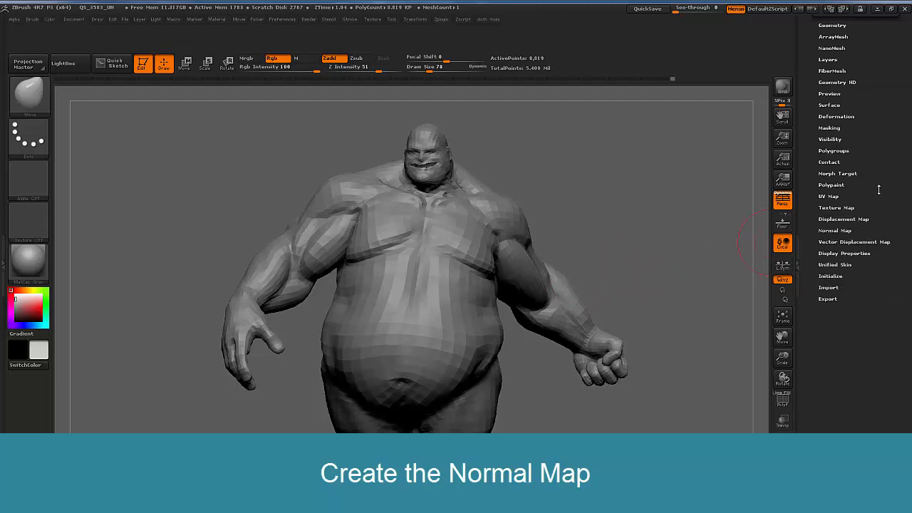
Step: Store a morph target for the low-resolution body
scroll(879, 189, up, 10)
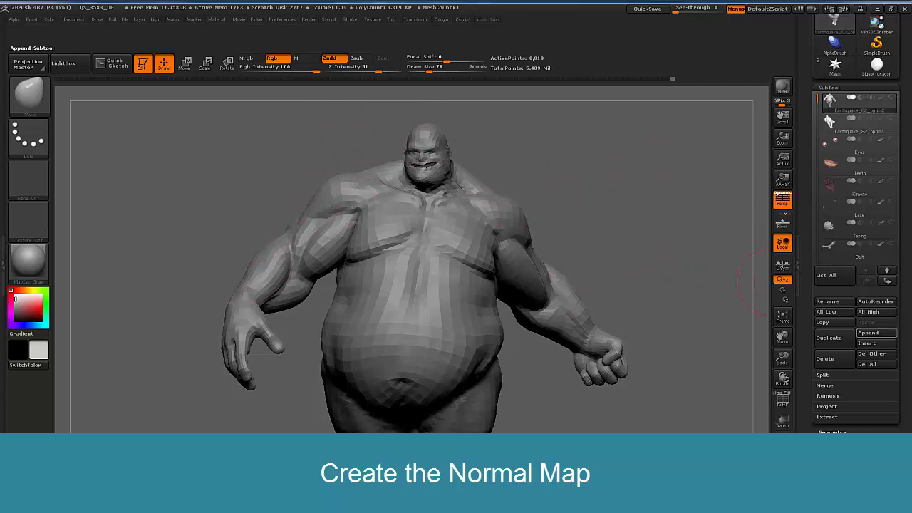
scroll(841, 253, down, 5)
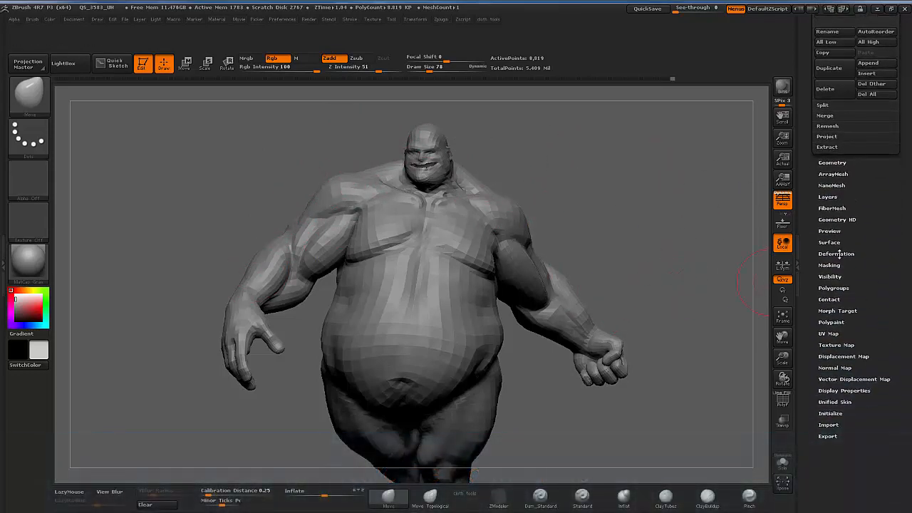
click(831, 312)
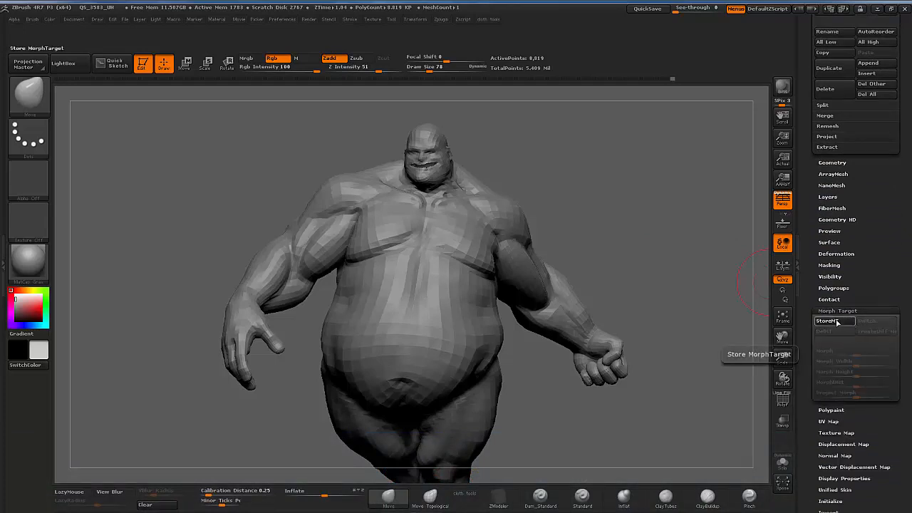
click(847, 310)
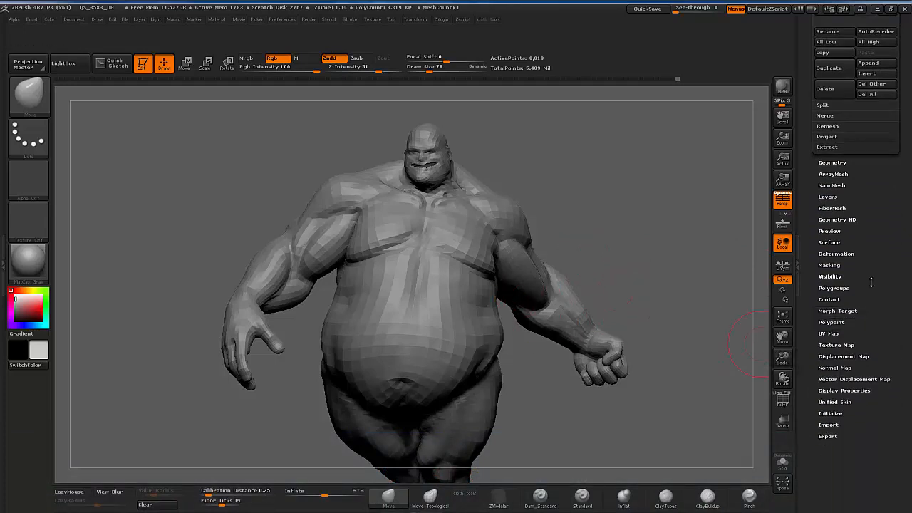
Step: Raise the body to its highest subdivision level and turn on the top sculpting layer
drag(905, 208, 906, 254)
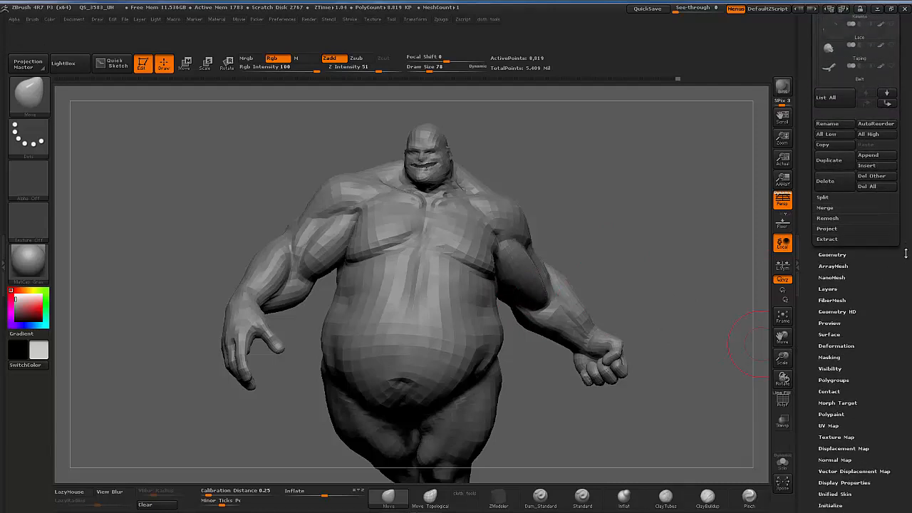
key(d)
key(d)
key(d)
key(d)
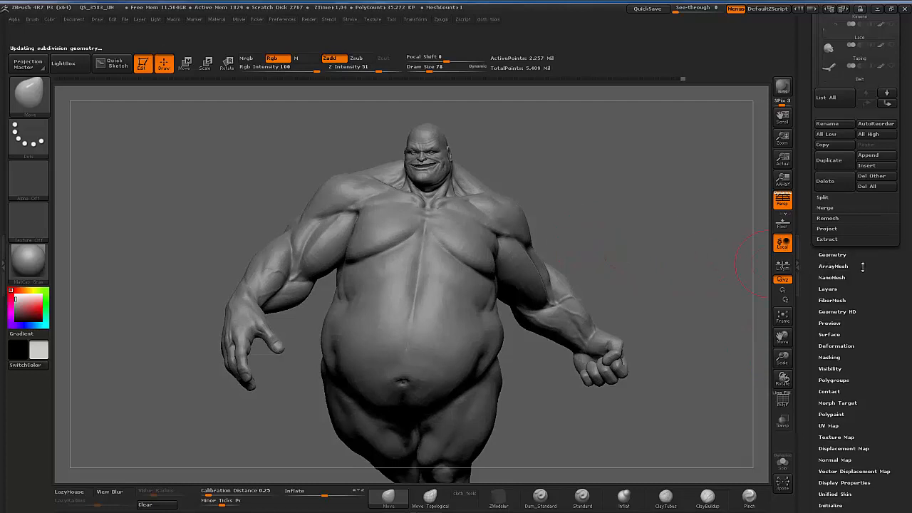
click(827, 289)
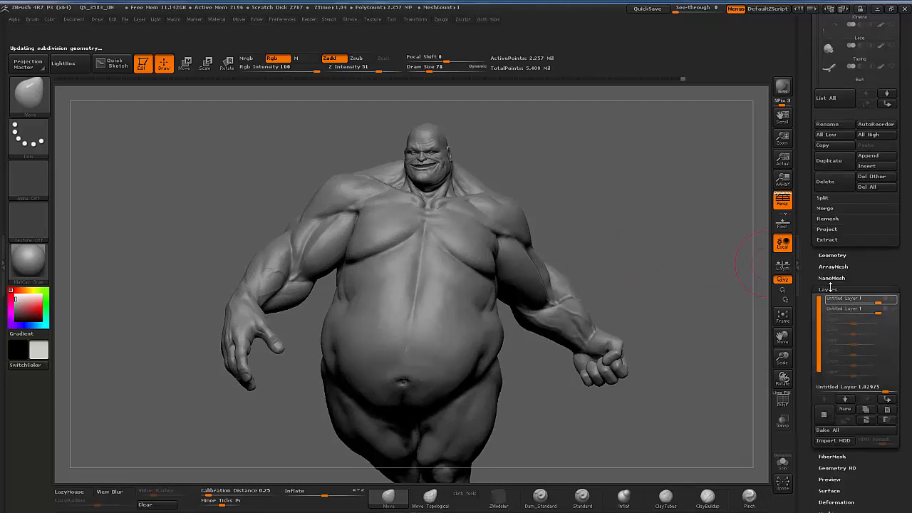
click(893, 299)
Step: Frame the head and shoulder closely and reduce the brush's Draw Size to 32
drag(610, 249, 654, 313)
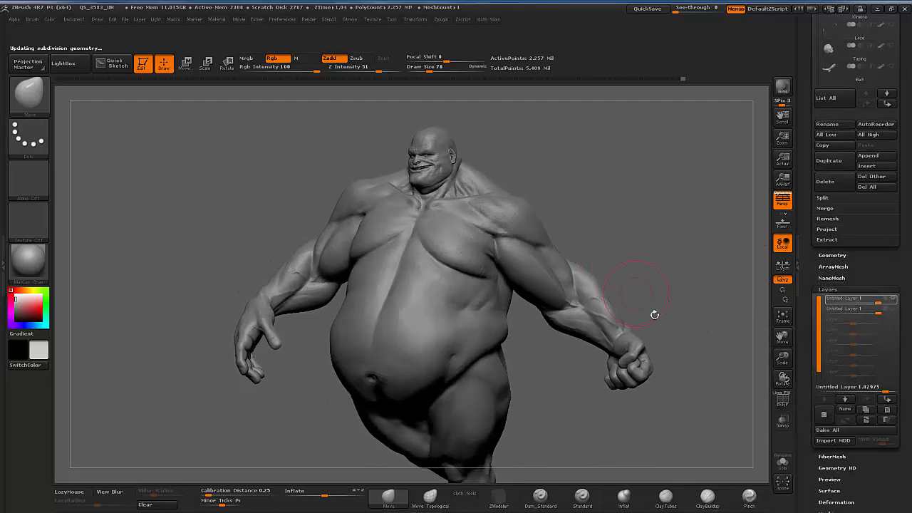
drag(783, 358, 789, 408)
drag(640, 196, 623, 257)
drag(782, 360, 783, 376)
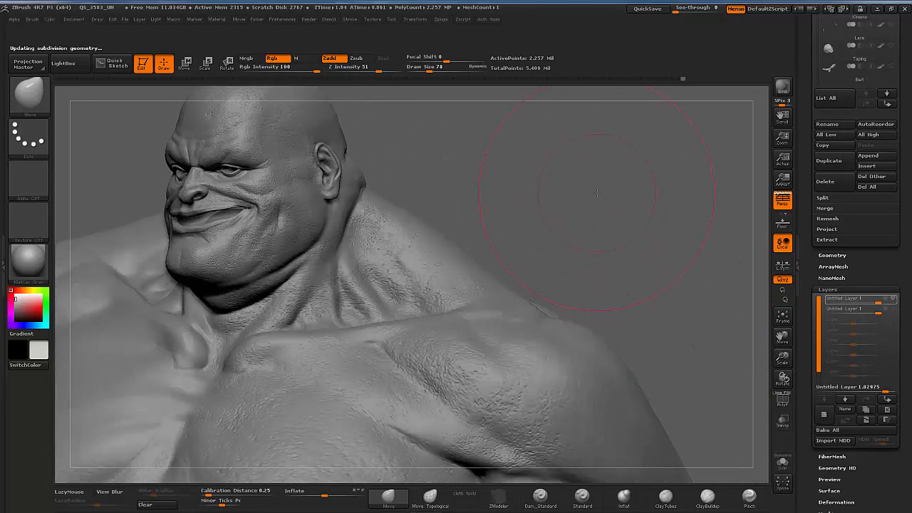
key(space)
drag(570, 204, 548, 203)
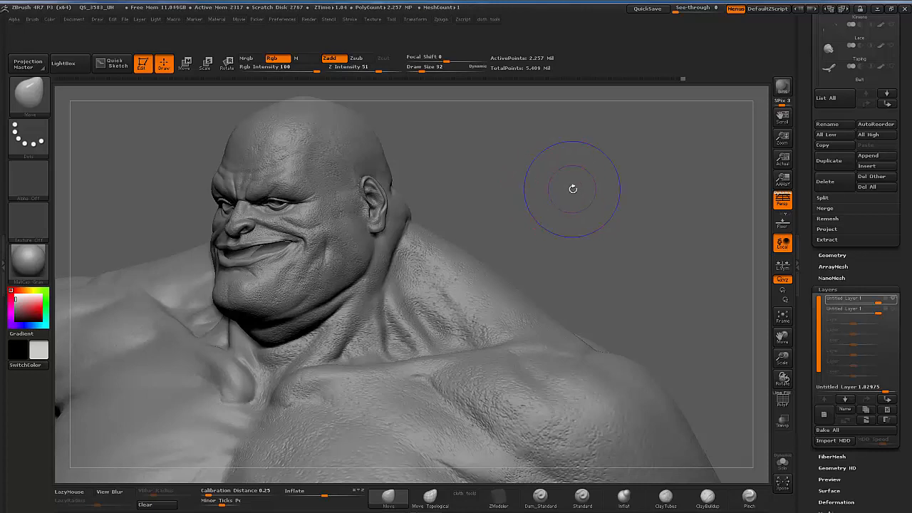
Step: Compare the skin detail three subdivision levels down with the highest level, keeping the Move brush selected
key(shift+d)
key(shift+d)
key(shift+d)
key(b)
key(m)
key(v)
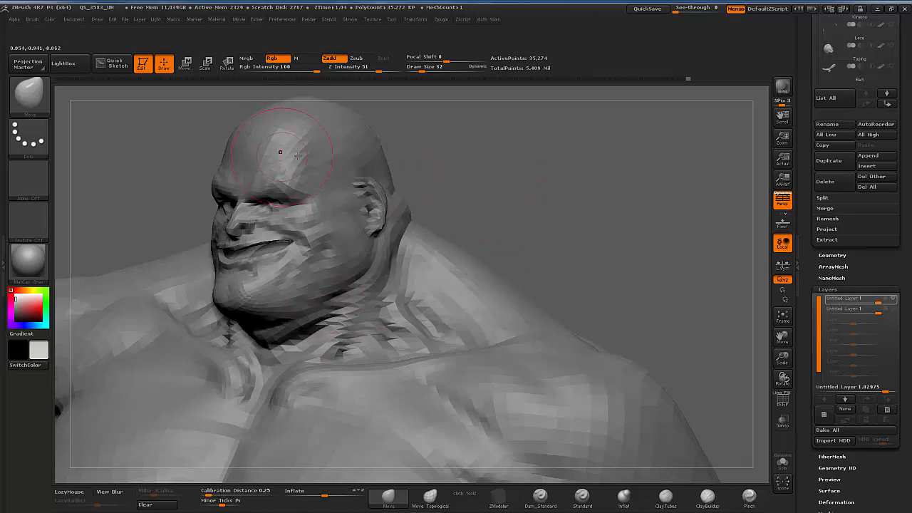
key(d)
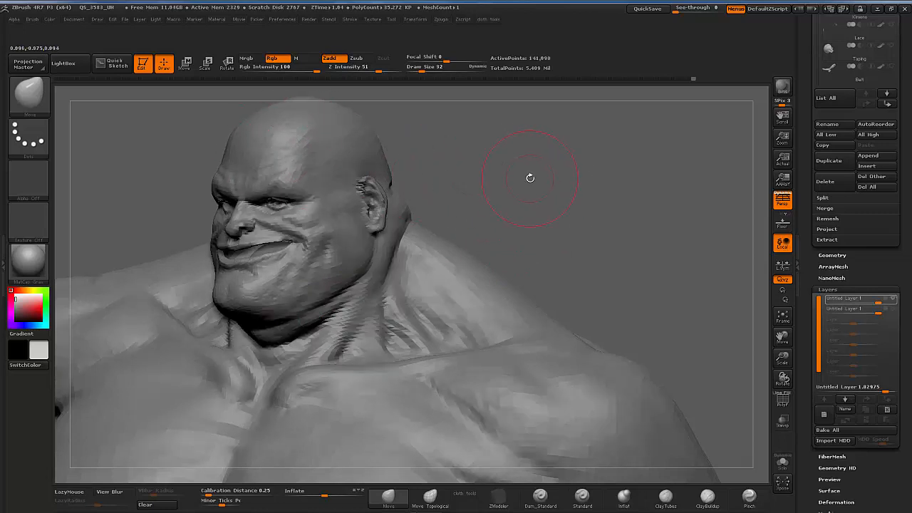
key(d)
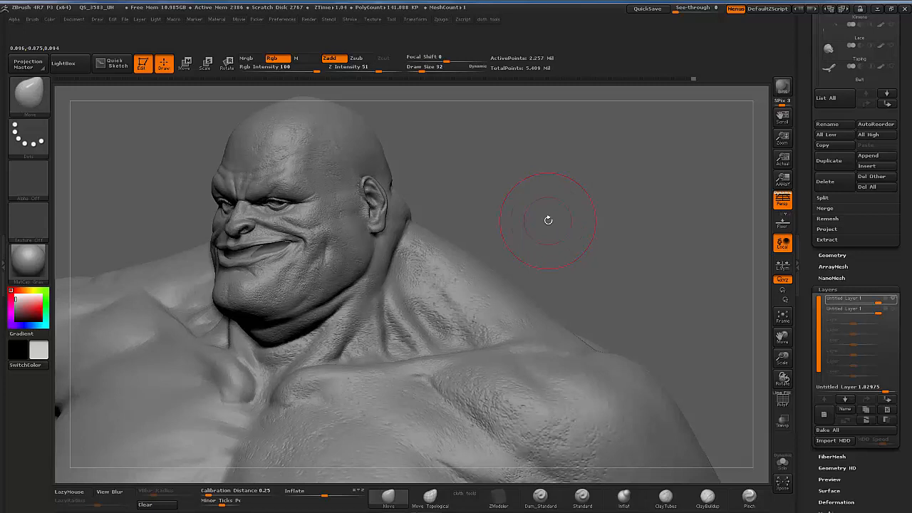
Step: Drop the body two subdivision levels to level 3
key(shift+d)
key(shift+d)
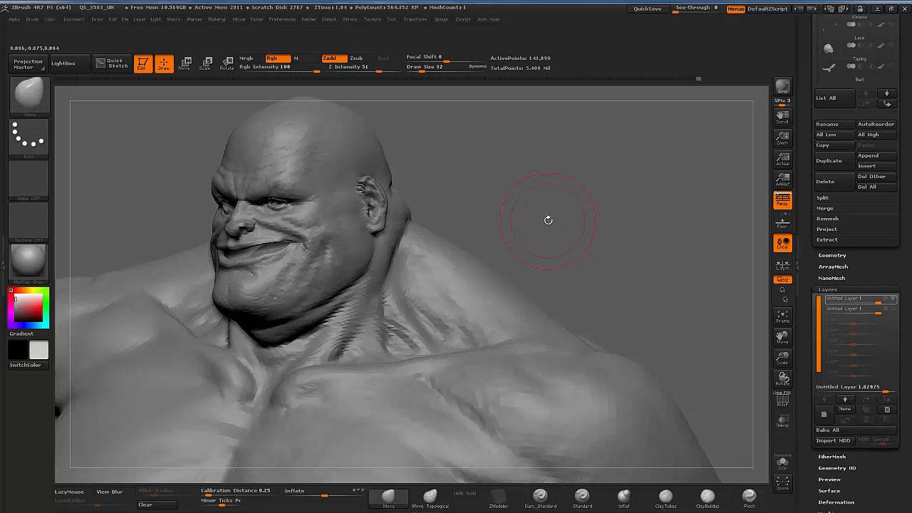
drag(601, 215, 670, 222)
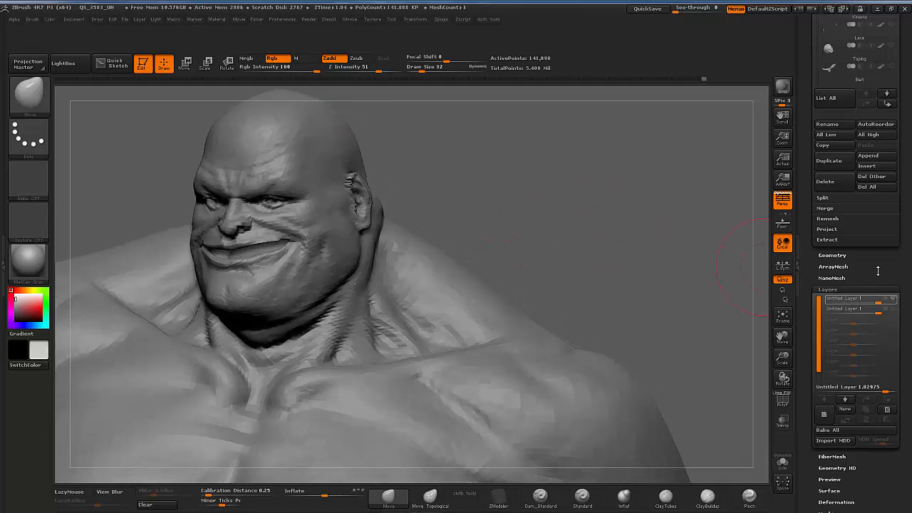
click(834, 255)
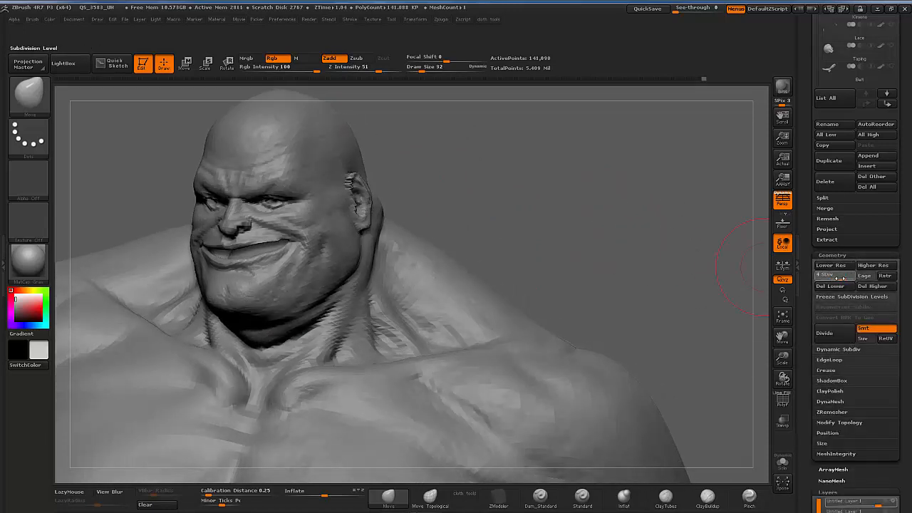
click(834, 255)
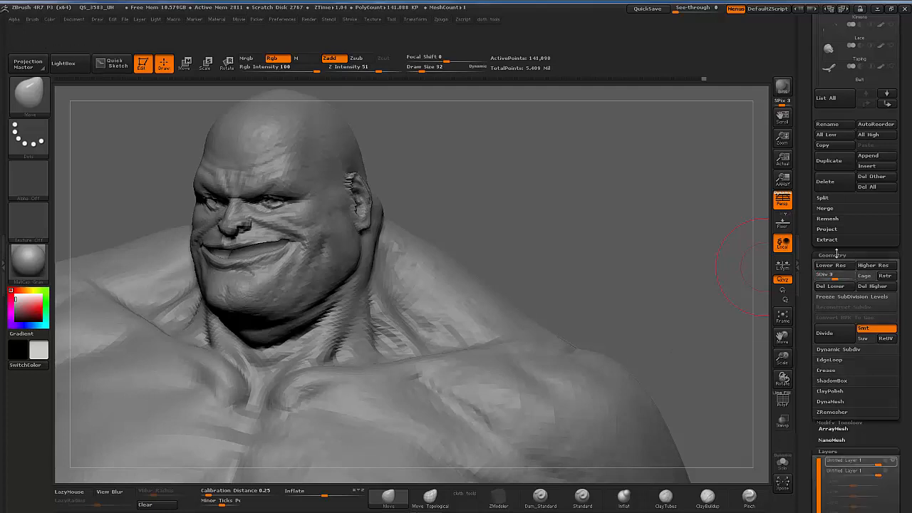
click(837, 289)
drag(898, 284, 907, 192)
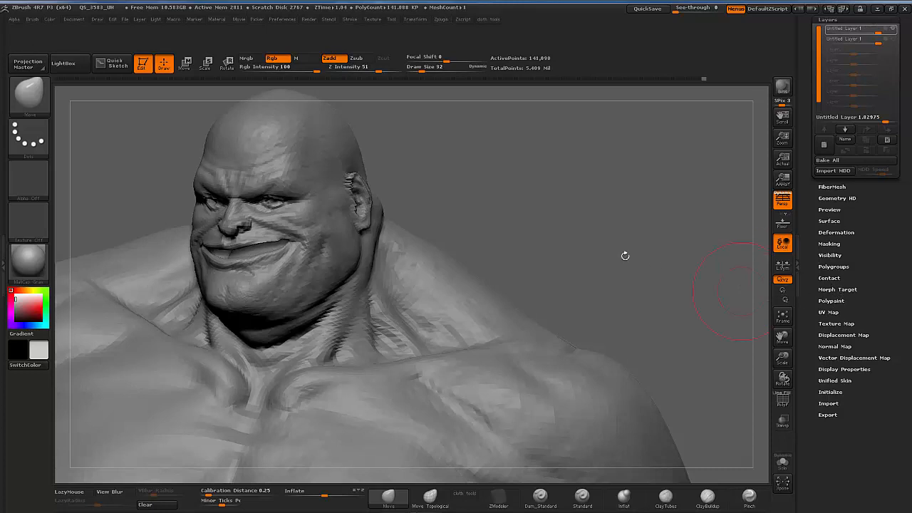
Step: Turn on Adaptive scanning for the tangent normal map and create the body's normal map
drag(625, 255, 581, 239)
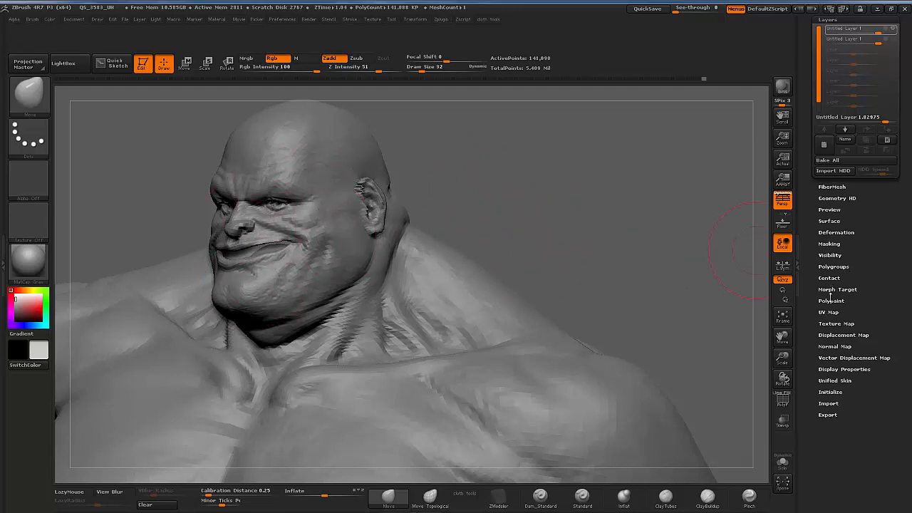
click(834, 346)
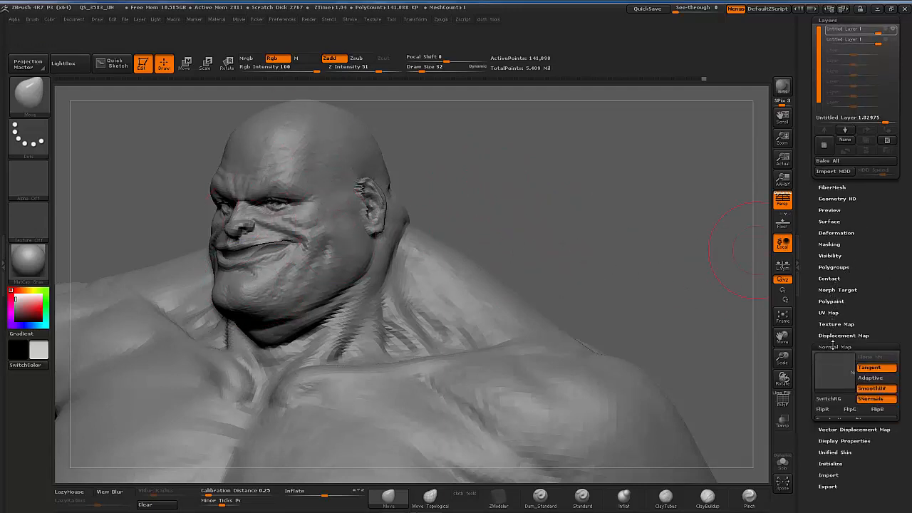
click(873, 383)
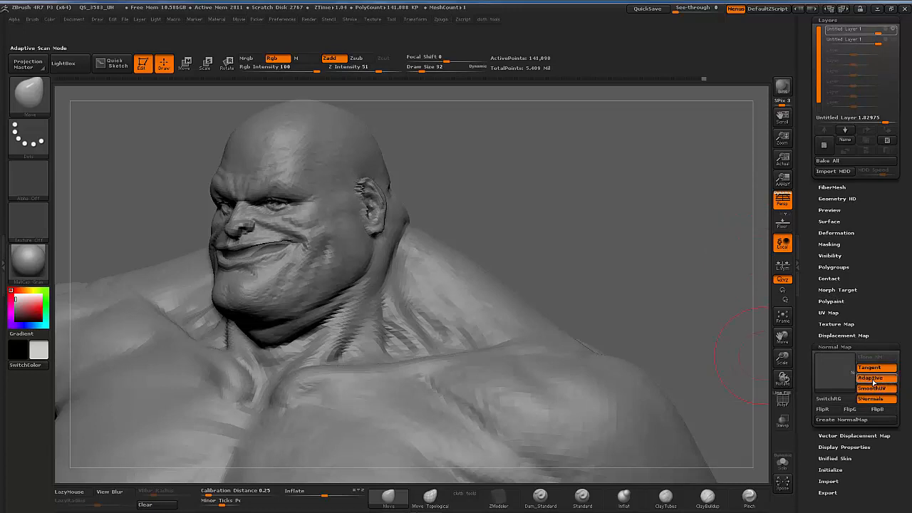
click(843, 421)
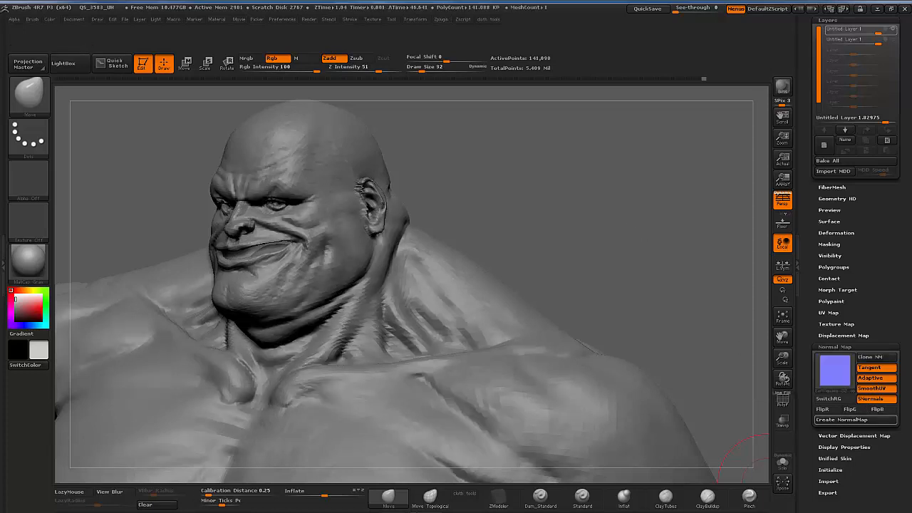
drag(713, 225, 663, 246)
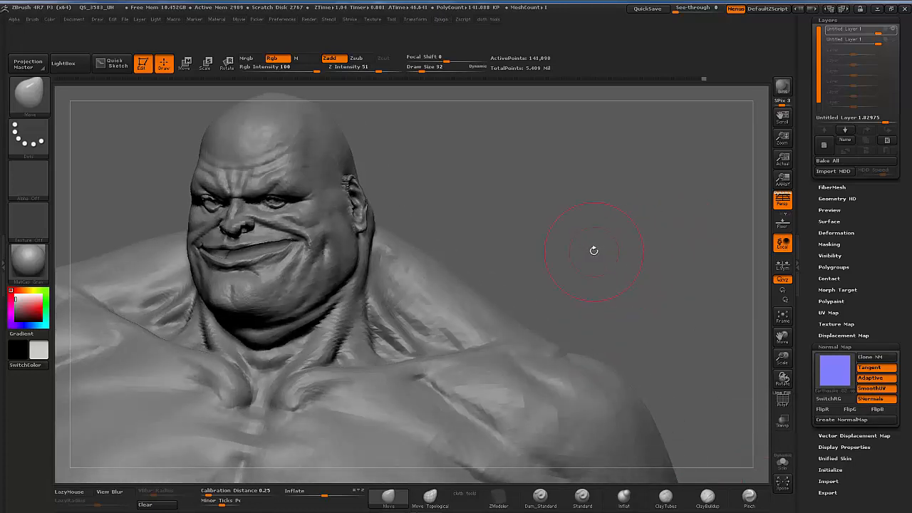
Step: Drop the body to its lowest subdivision level and turn on its displacement map
key(shift+d)
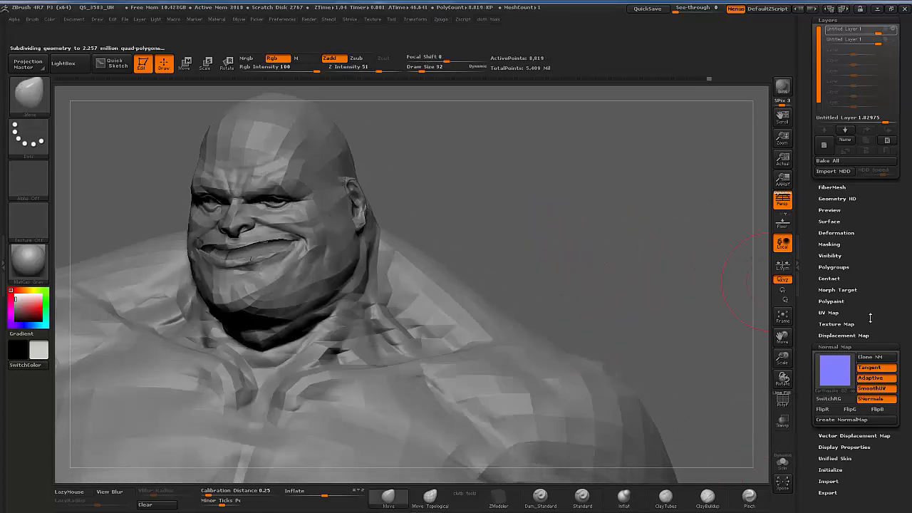
click(837, 334)
click(874, 347)
scroll(884, 299, down, 5)
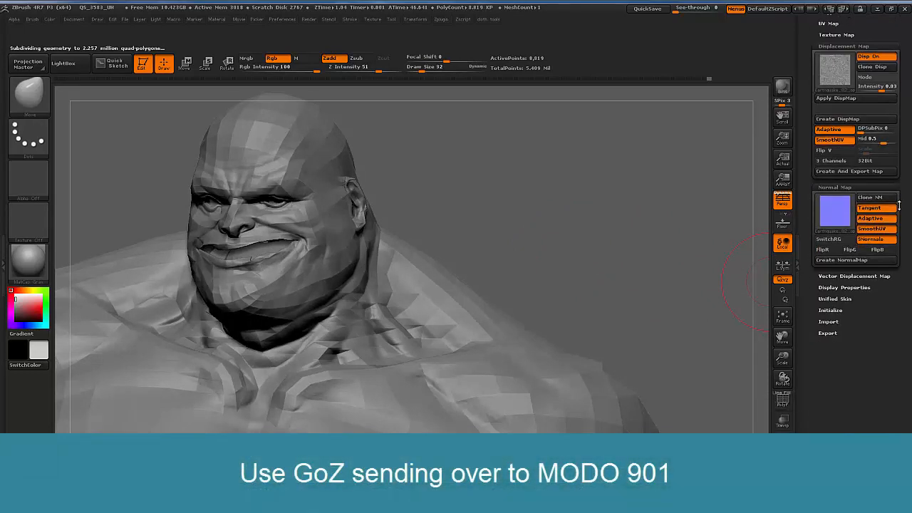
scroll(859, 318, up, 3)
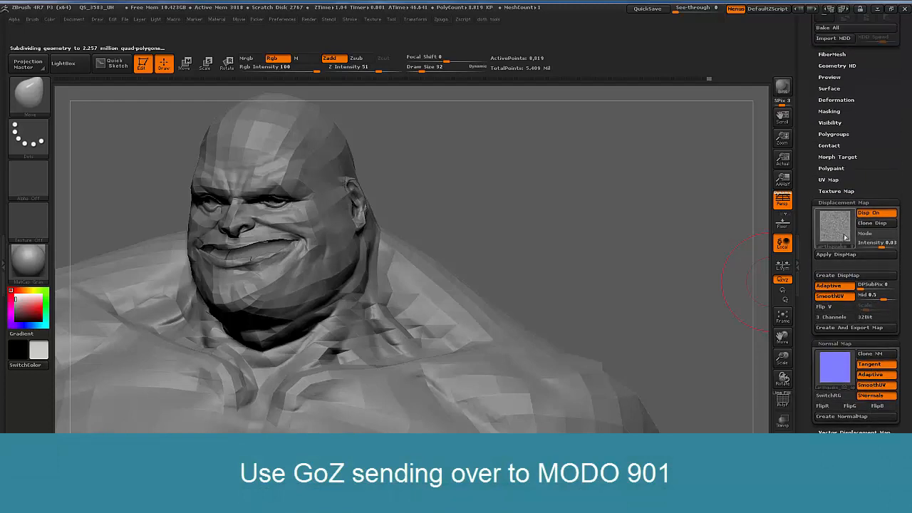
click(833, 153)
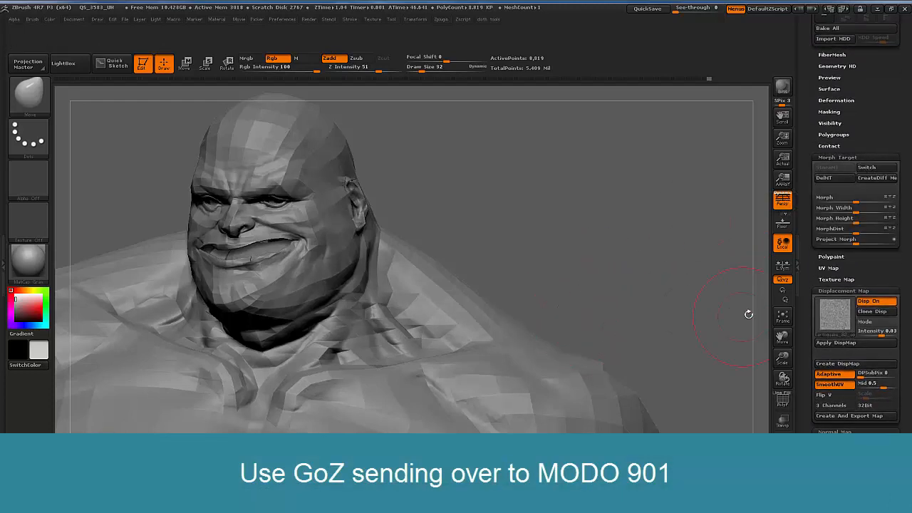
Step: Send the low-resolution body subtool to MODO with GoZ
click(783, 316)
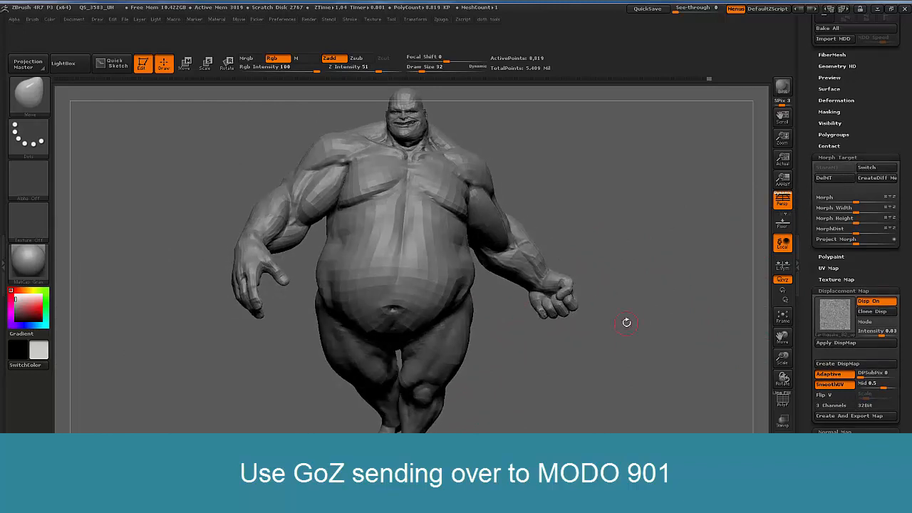
scroll(891, 206, up, 5)
scroll(894, 195, up, 5)
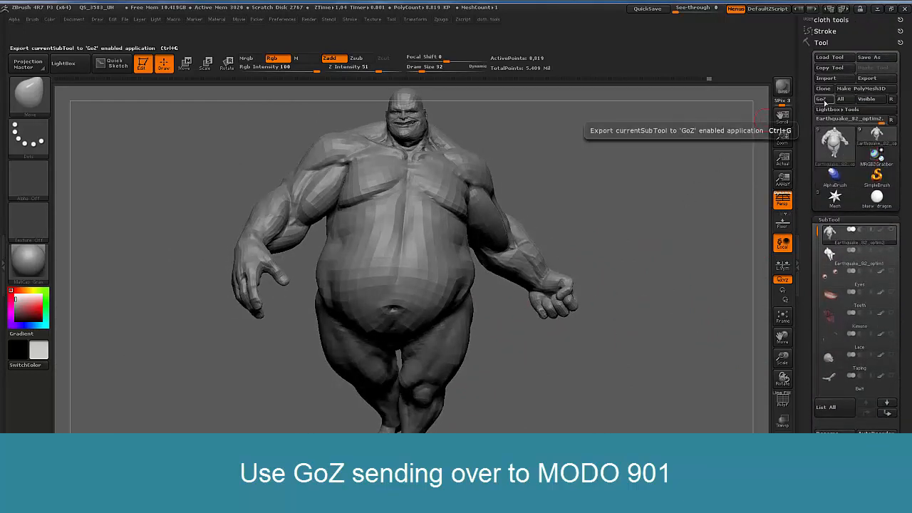
click(822, 100)
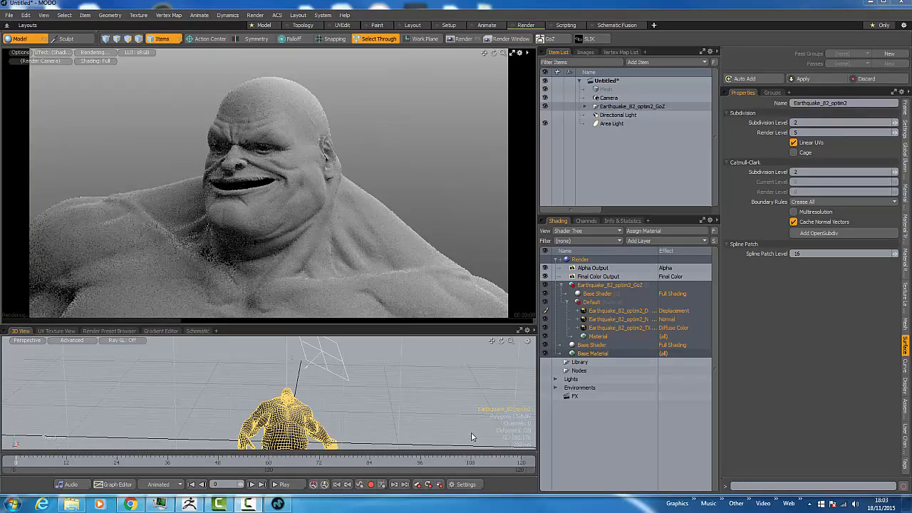
Step: Enlarge the 3D viewport and inspect the imported body's wireframe from several angles
alt+drag(300, 413, 271, 220)
scroll(321, 416, up, 3)
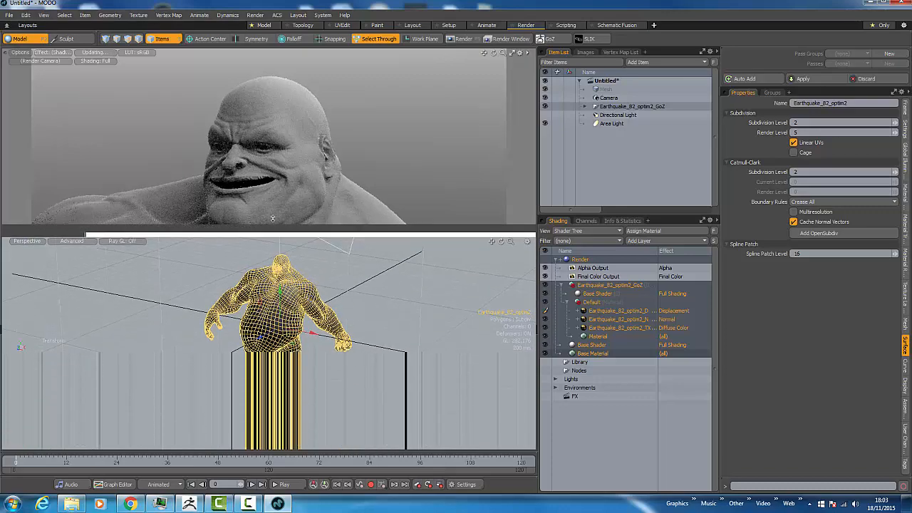
alt+drag(299, 342, 335, 335)
scroll(396, 330, up, 5)
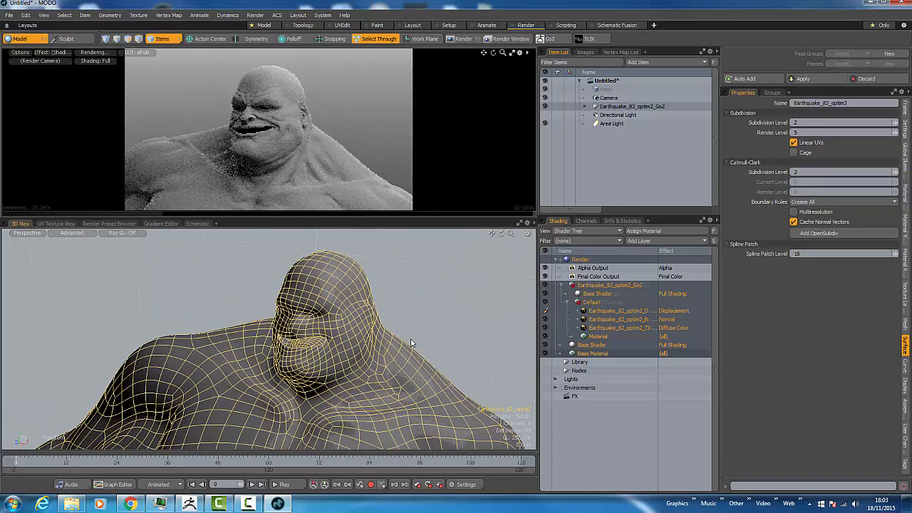
alt+drag(411, 339, 289, 414)
scroll(289, 414, down, 3)
scroll(289, 415, up, 3)
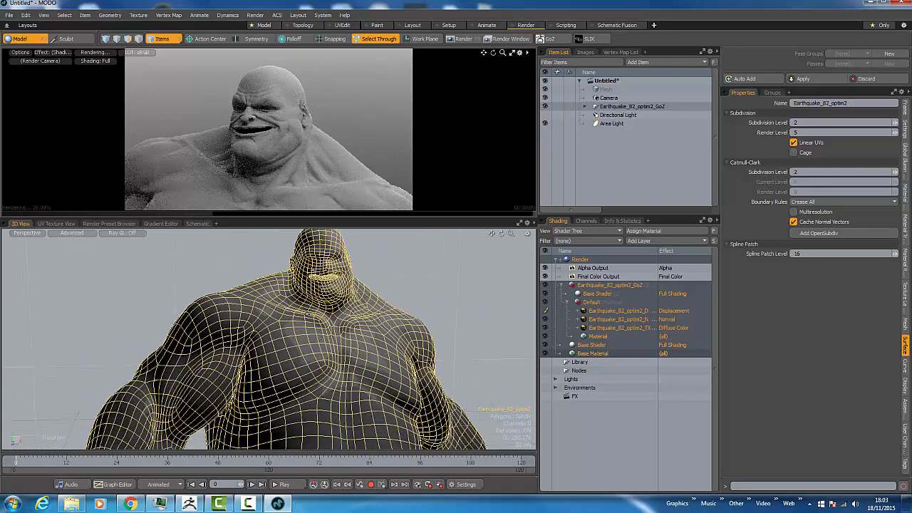
alt+drag(329, 362, 310, 375)
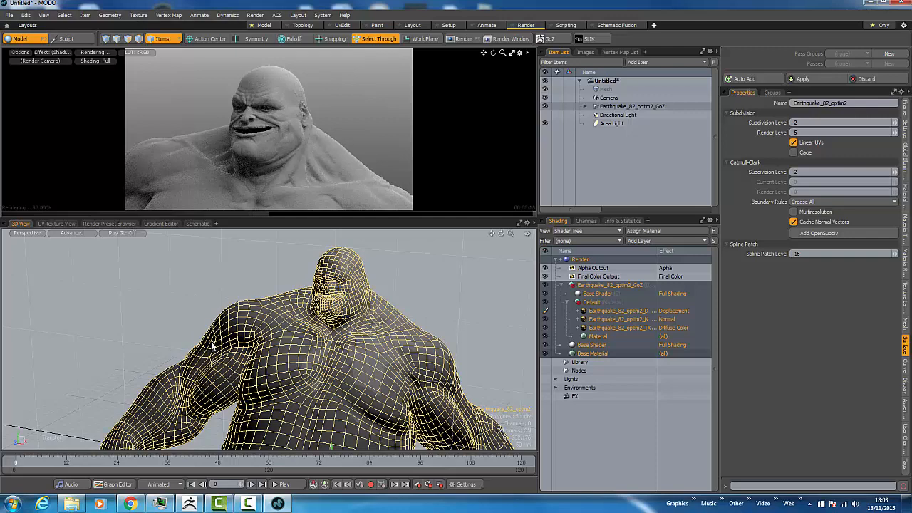
alt+drag(213, 347, 342, 334)
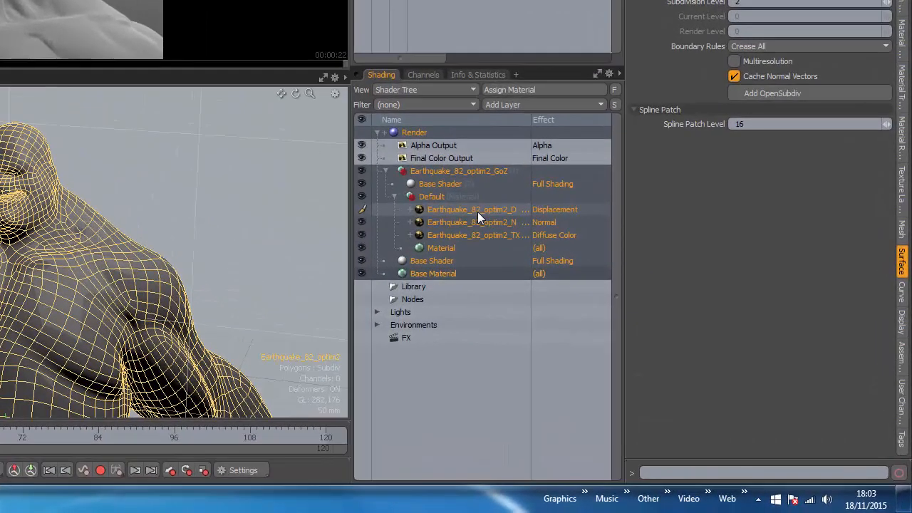
Step: Check the displacement texture's settings and turn off Antialiasing on the normal map texture
click(517, 240)
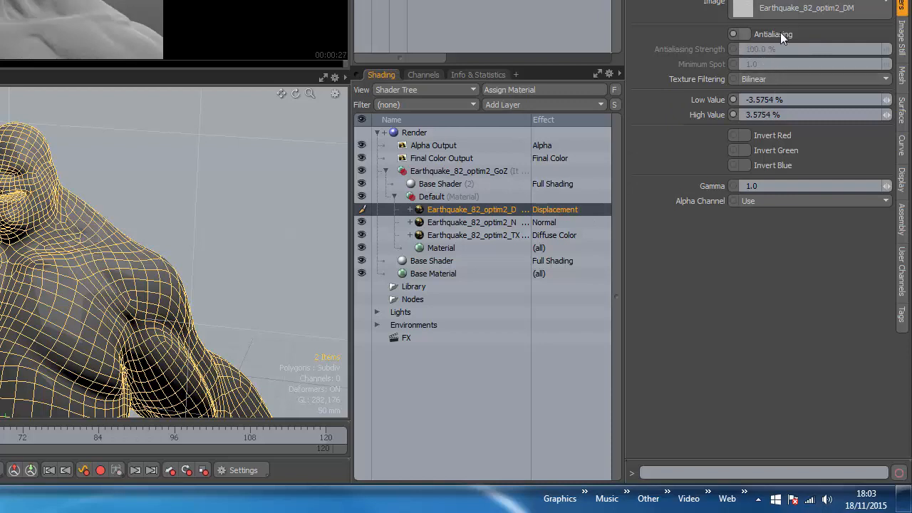
click(472, 223)
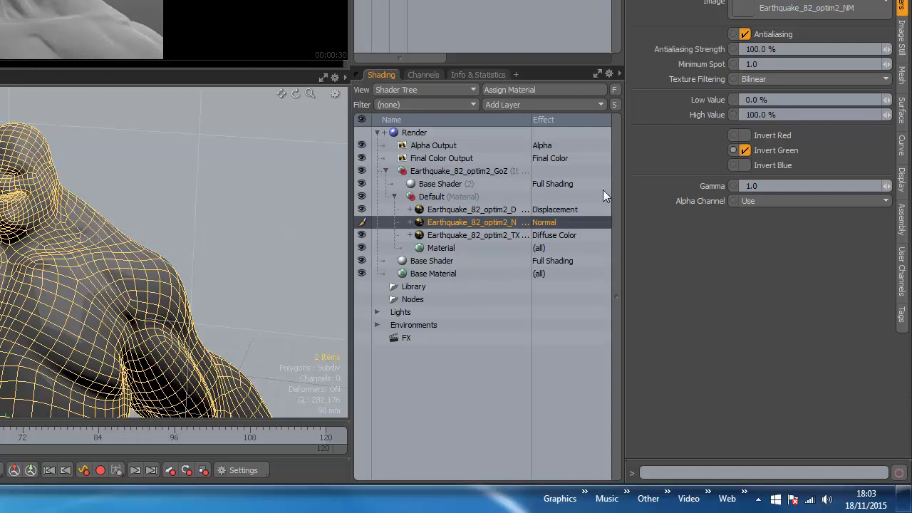
click(745, 34)
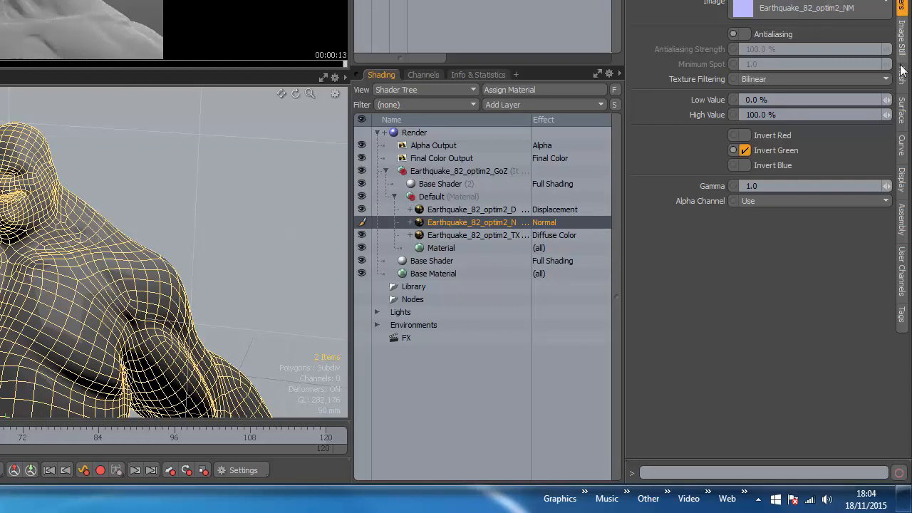
click(902, 109)
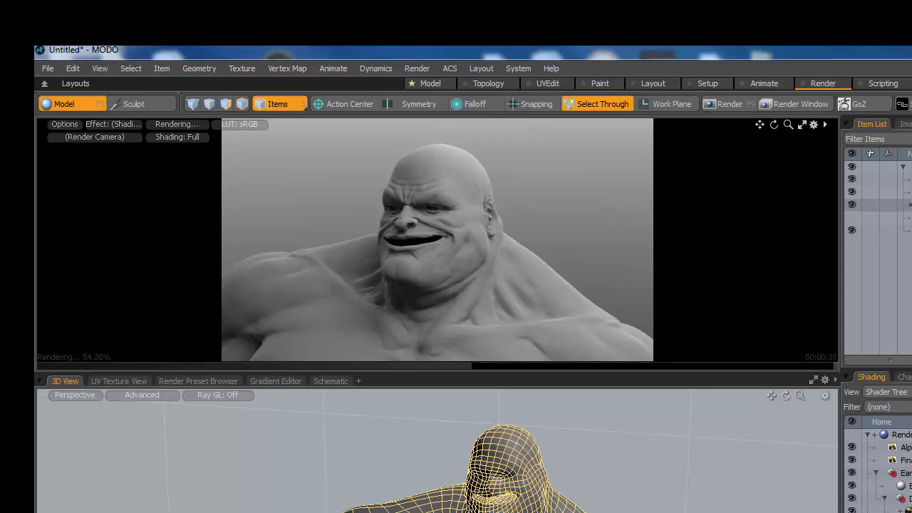
Step: Examine the area light's placement and the character's head mesh in the 3D view
scroll(642, 457, down, 10)
alt+drag(642, 457, 659, 419)
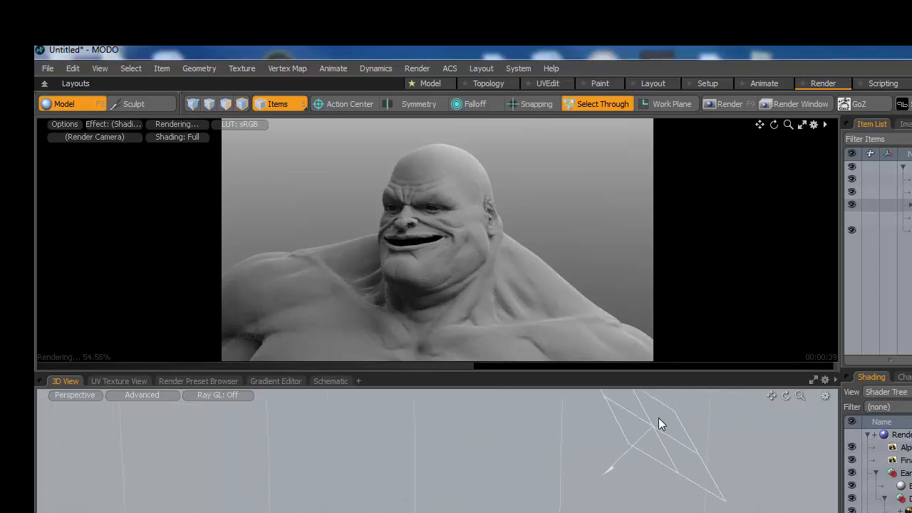
alt+drag(591, 504, 603, 508)
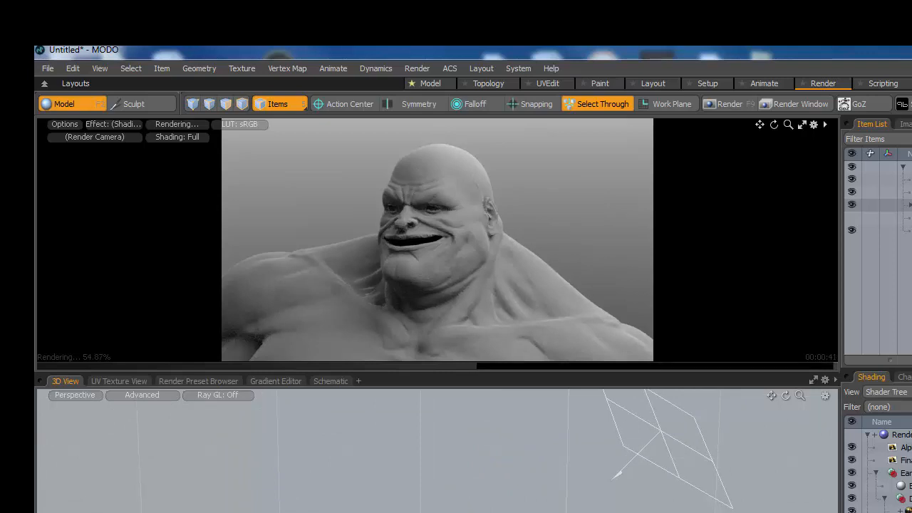
scroll(601, 508, up, 5)
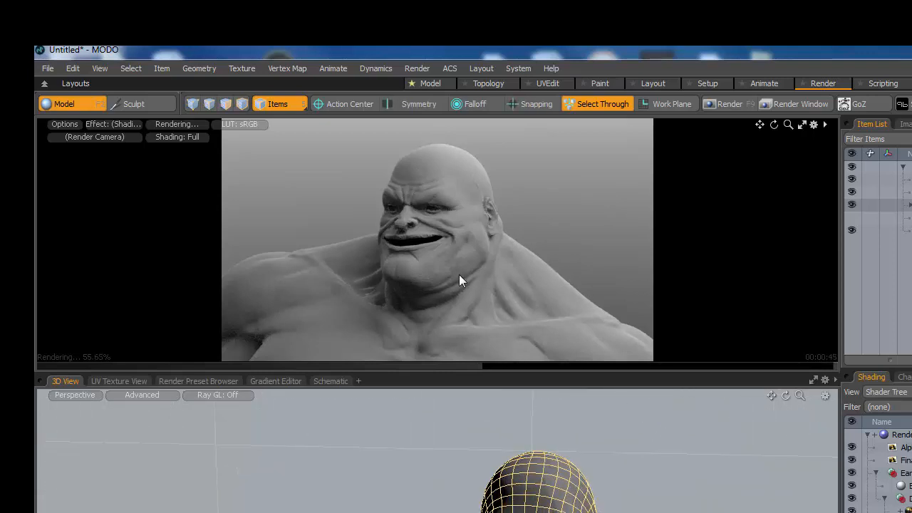
alt+drag(662, 495, 639, 512)
scroll(635, 500, down, 4)
scroll(634, 510, down, 4)
scroll(635, 510, down, 3)
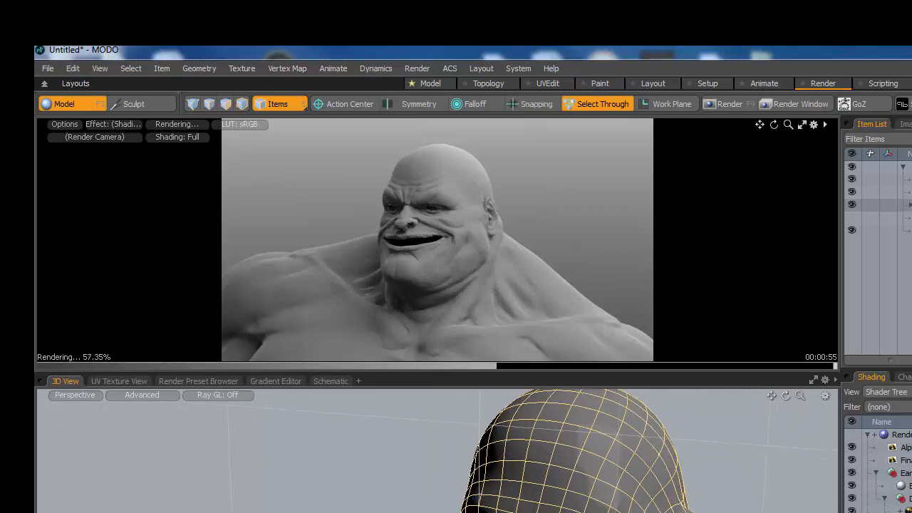
Step: Start a full render of the character scene
click(419, 70)
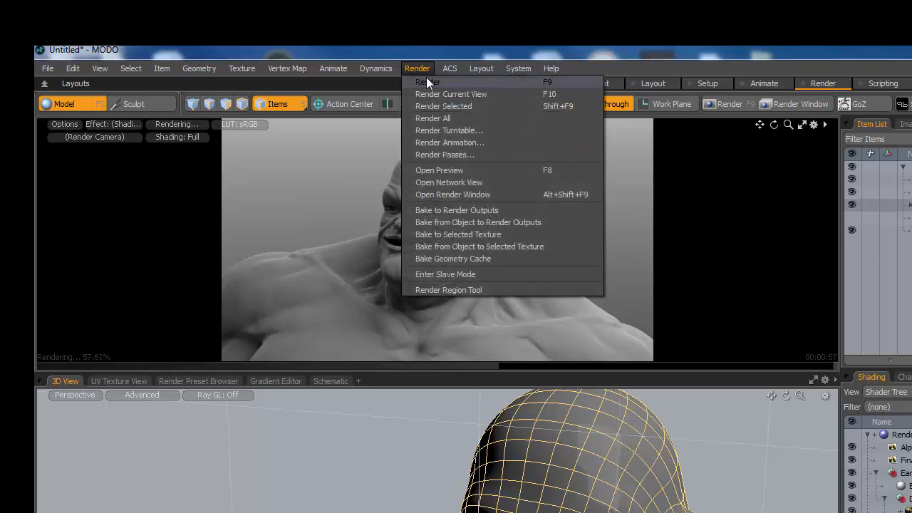
click(429, 83)
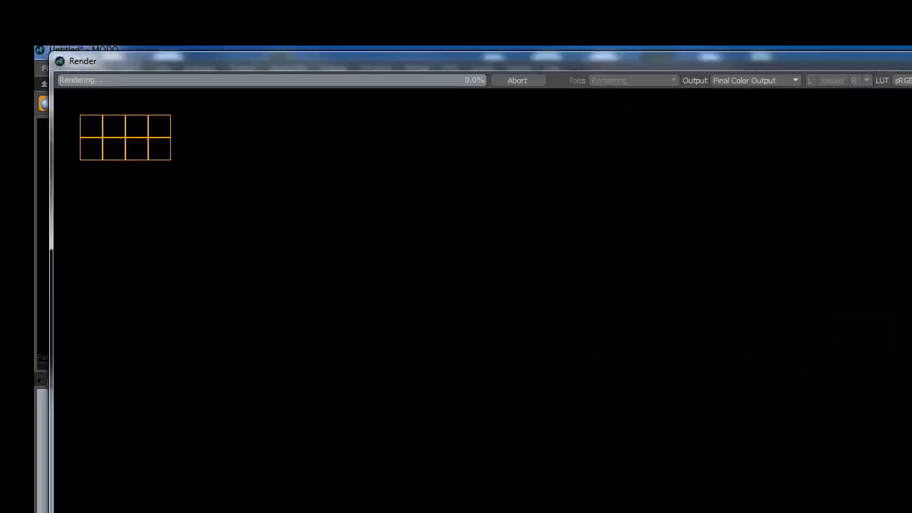